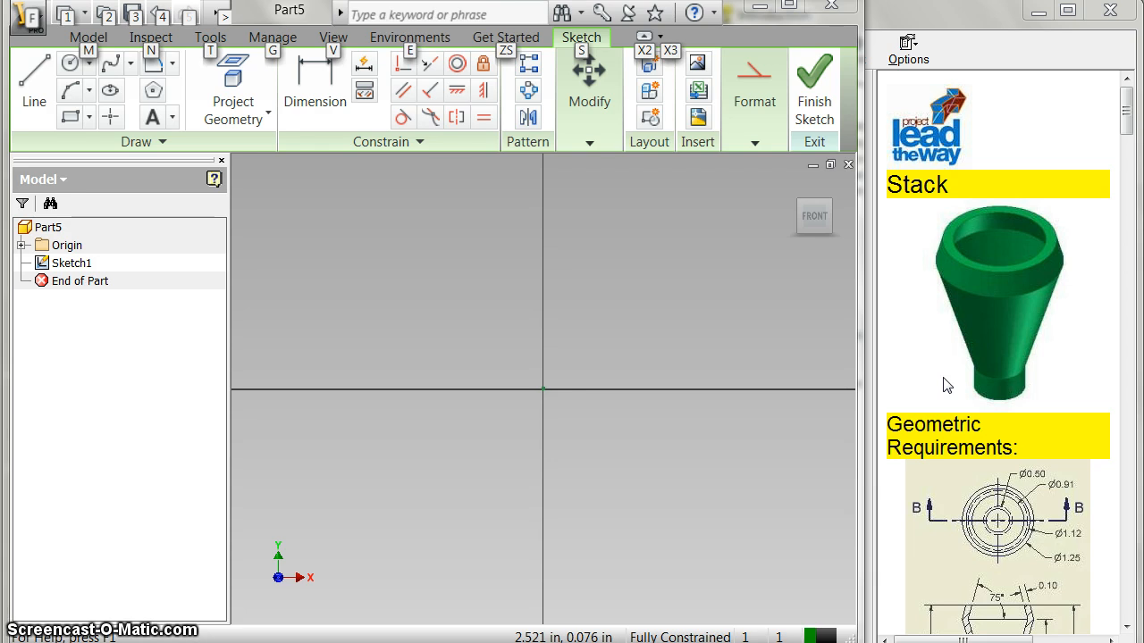
Hide the topic list in the help window and go to the written instructions for the Stack part
click(943, 385)
scroll(943, 383, down, 2)
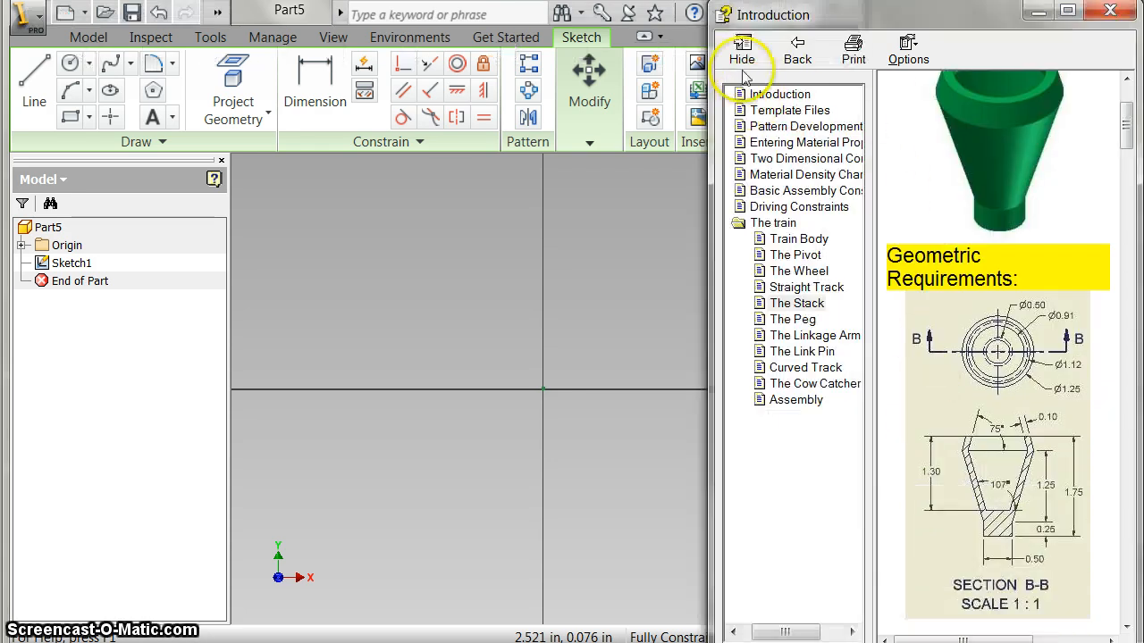
click(741, 55)
scroll(947, 268, down, 10)
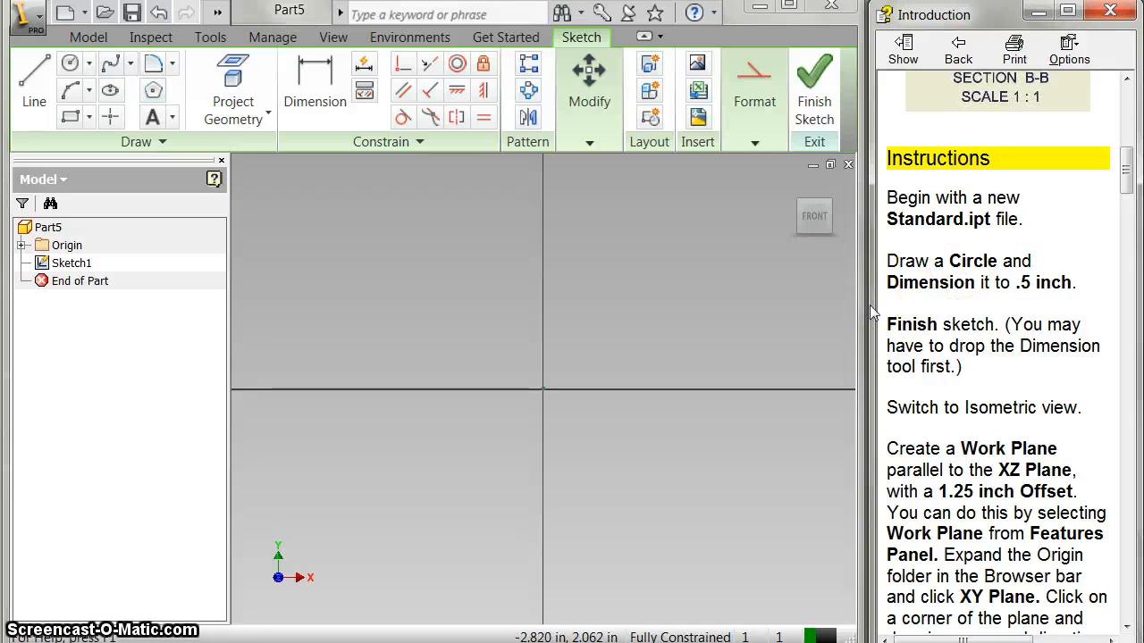
Draw a circle of 0.5 inch diameter centred on the sketch origin and finish the sketch
key(c)
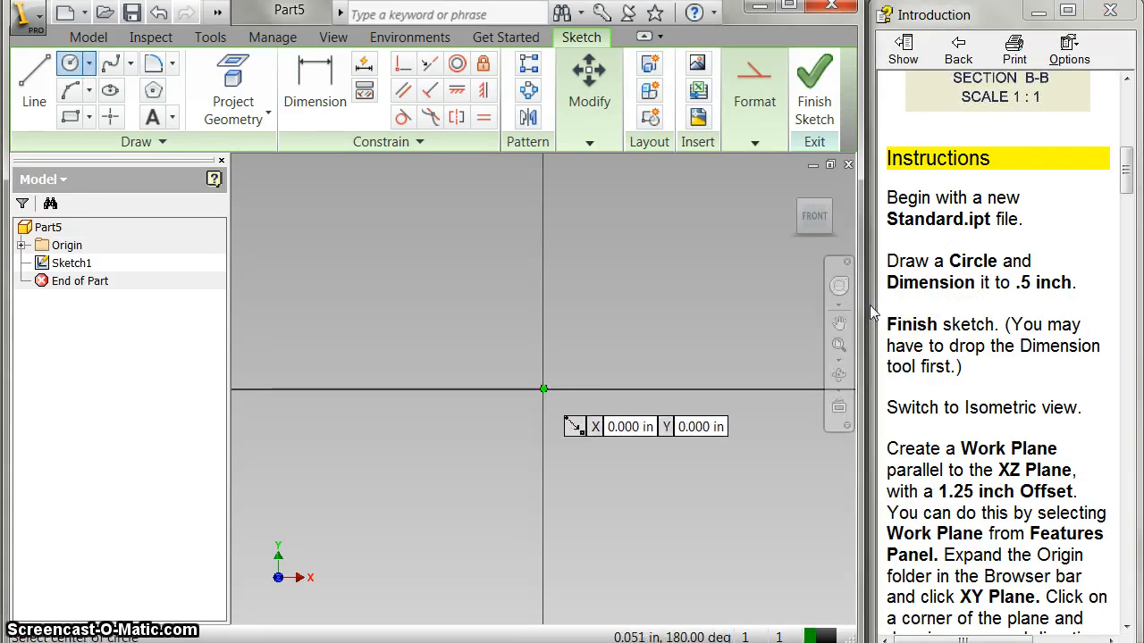
key(Return)
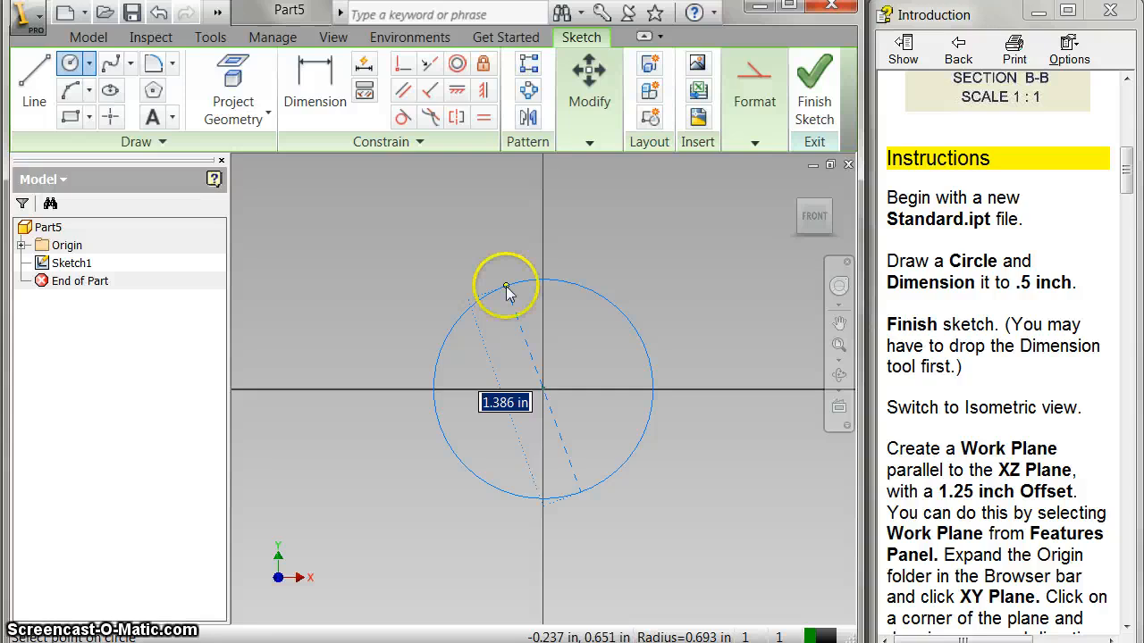
text(.5)
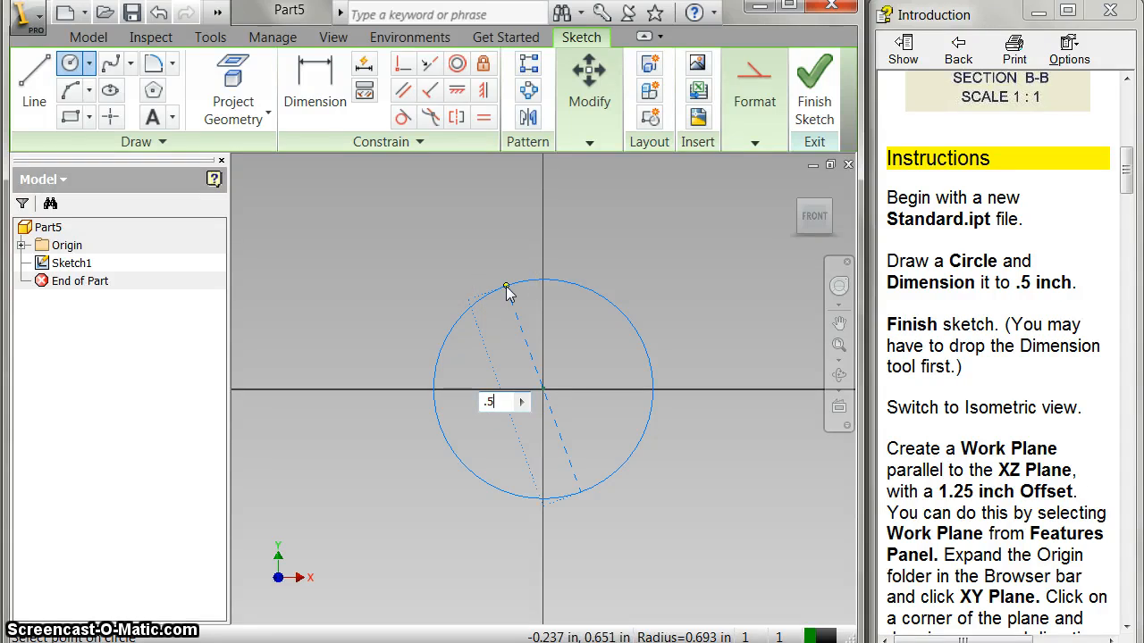
key(Return)
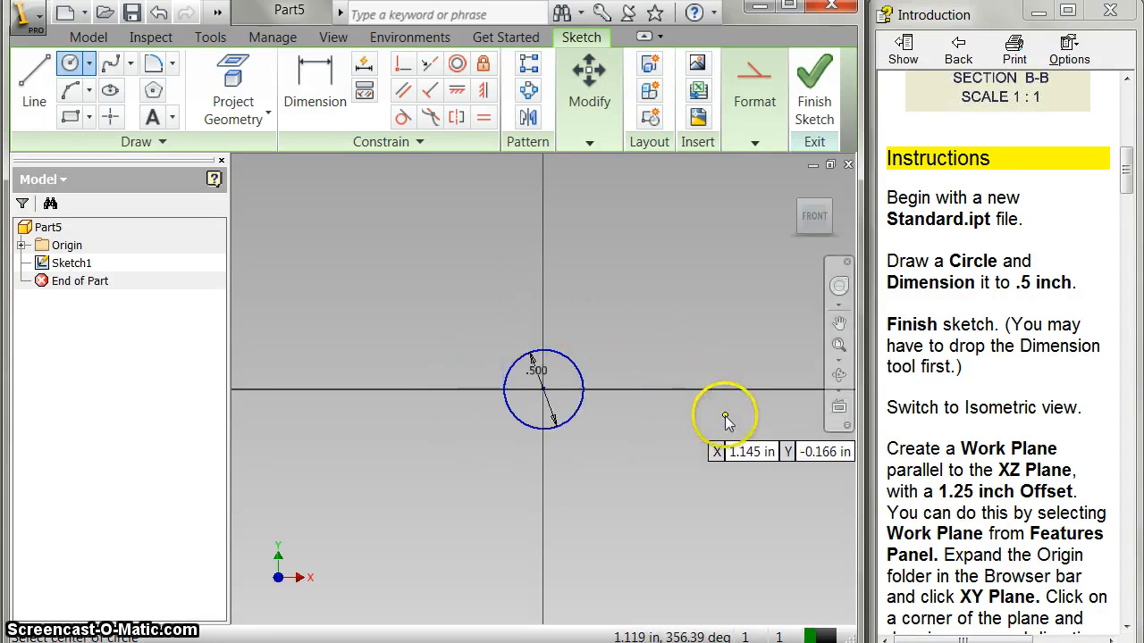
click(808, 70)
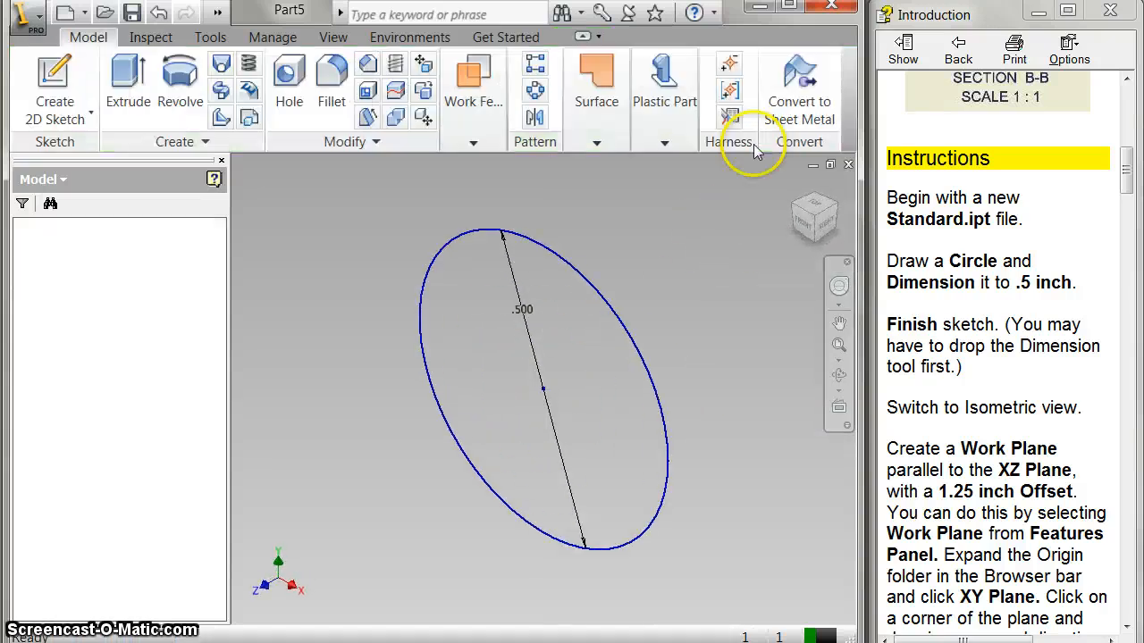
scroll(445, 387, down, 3)
scroll(445, 387, up, 4)
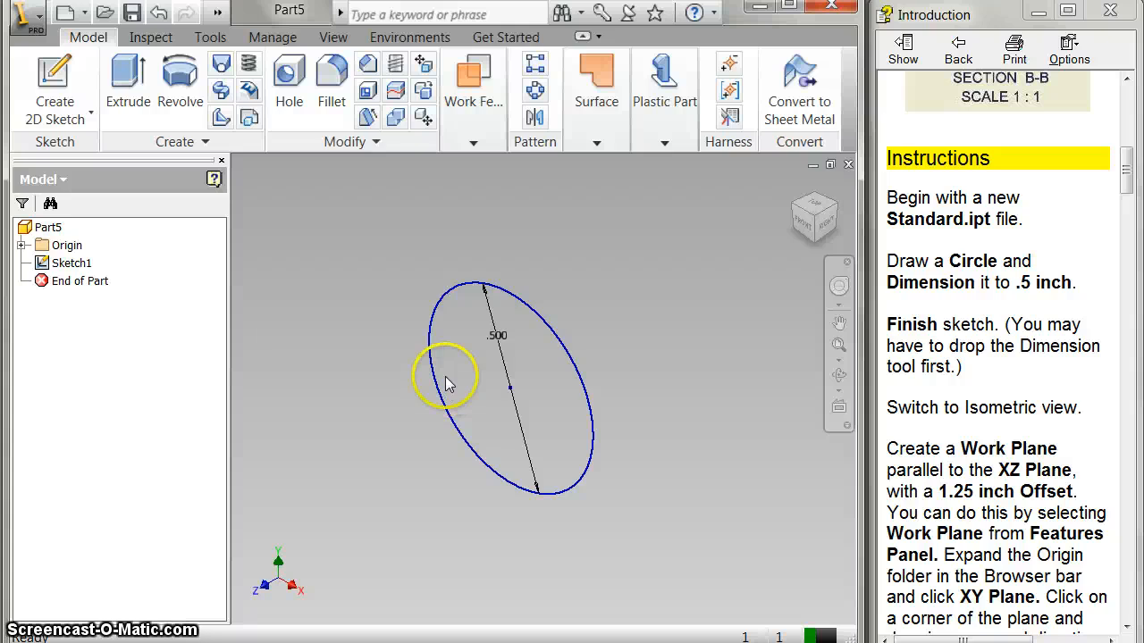
middle_drag(451, 365, 532, 344)
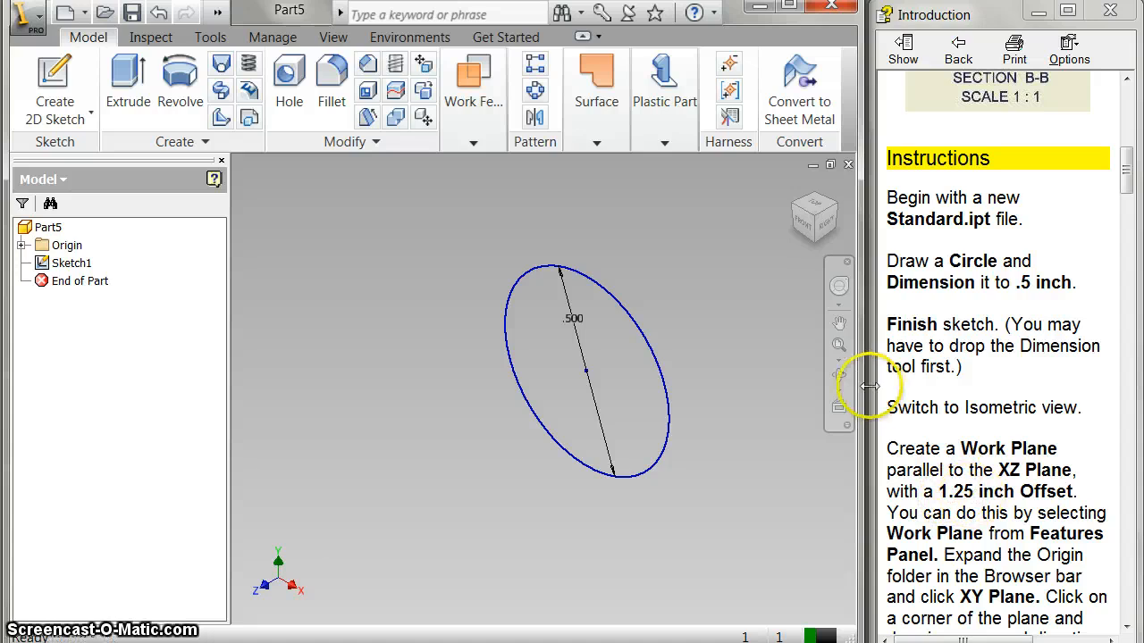
mouse_move(473, 101)
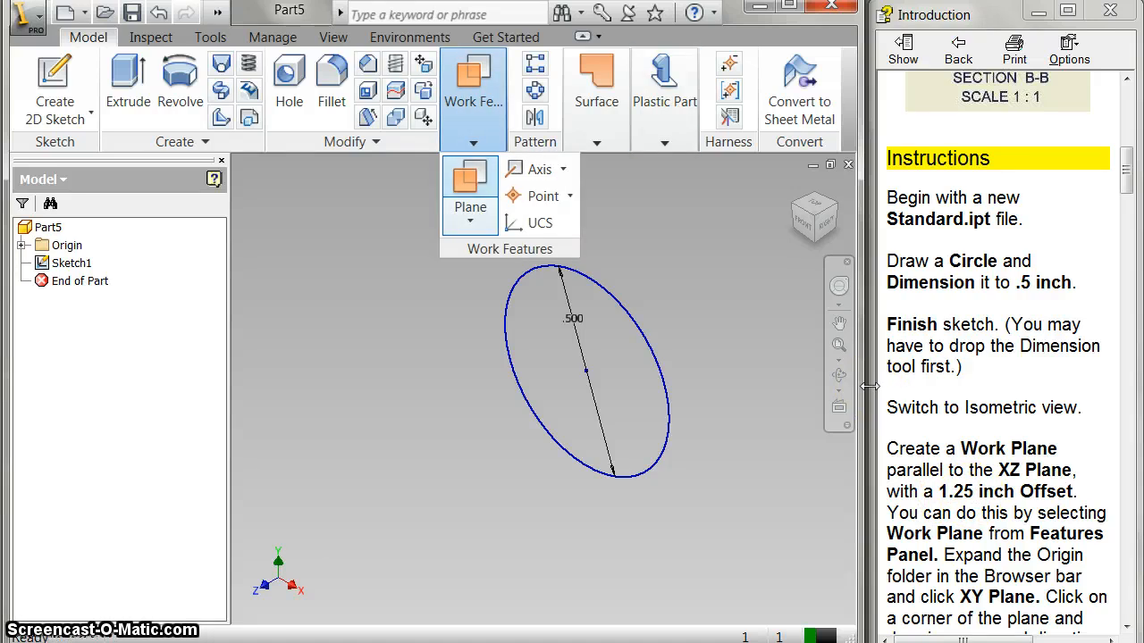
click(470, 183)
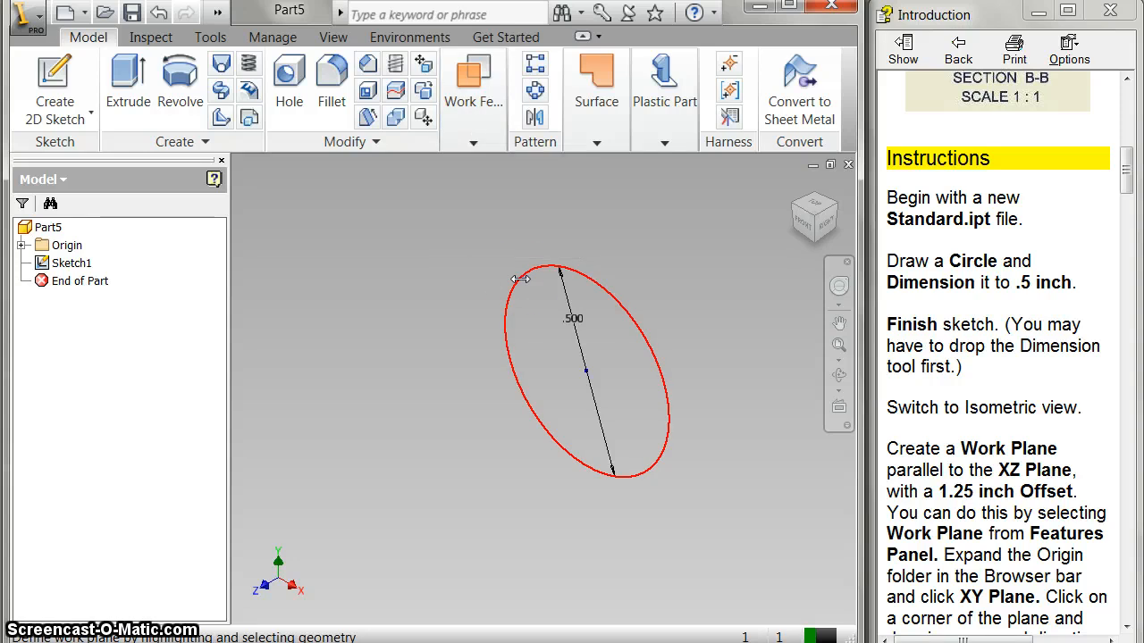
click(23, 244)
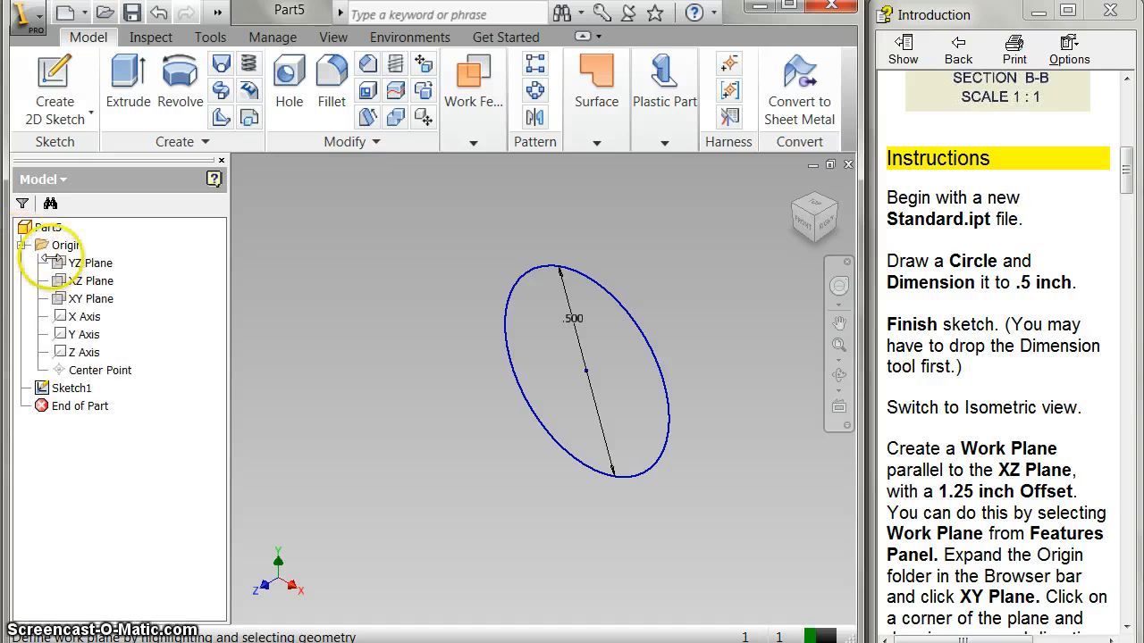
click(76, 299)
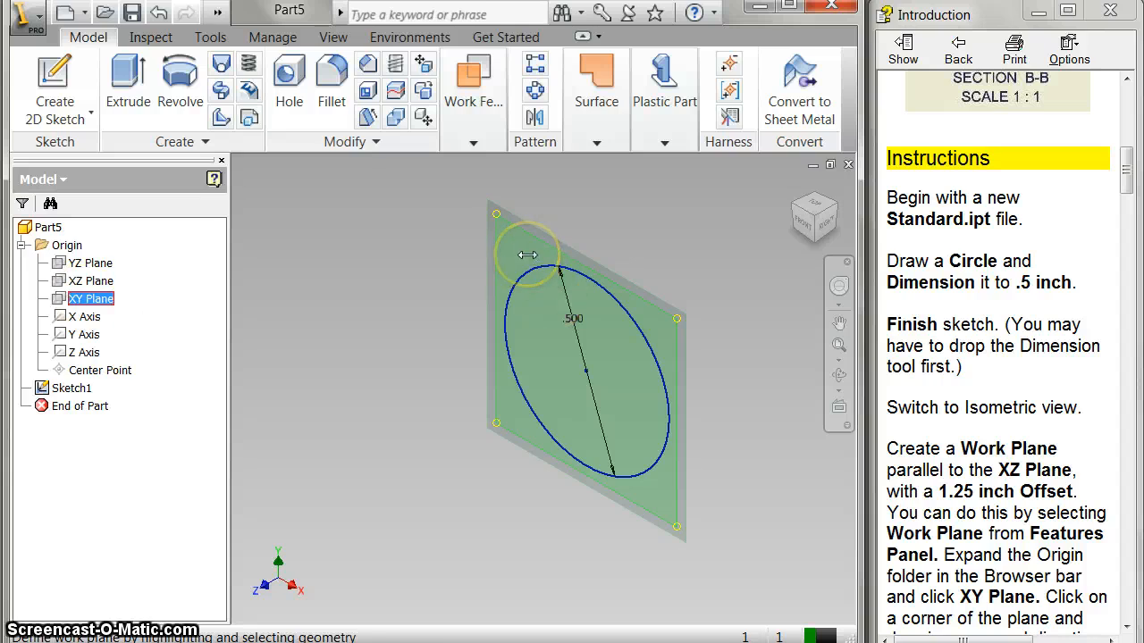
drag(527, 255, 410, 315)
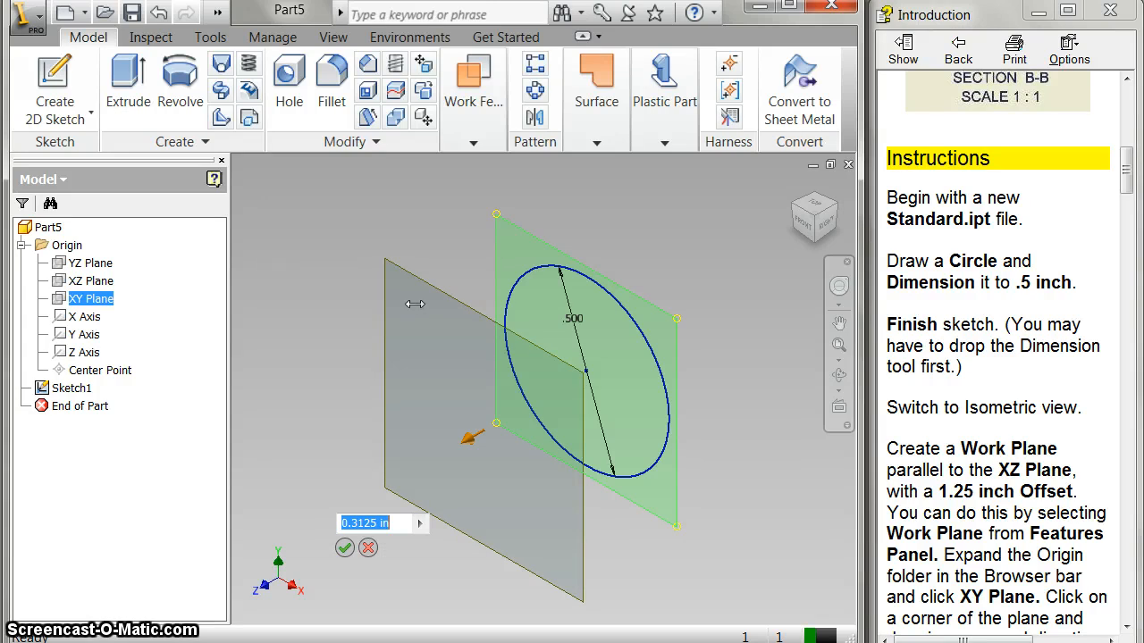
text(1.2)
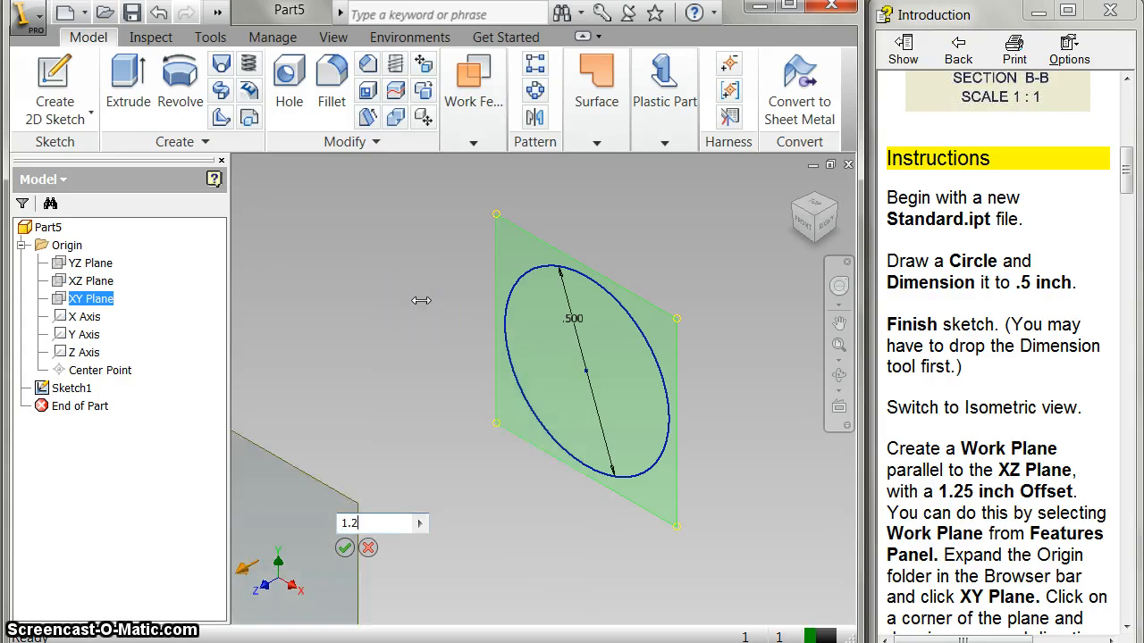
text(5)
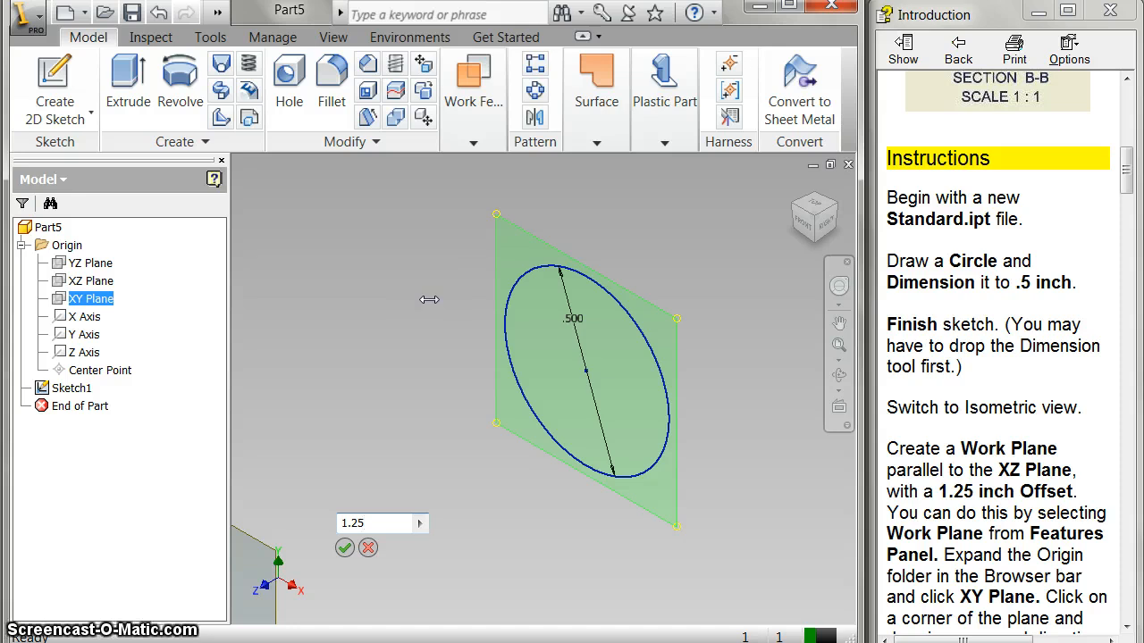
click(815, 215)
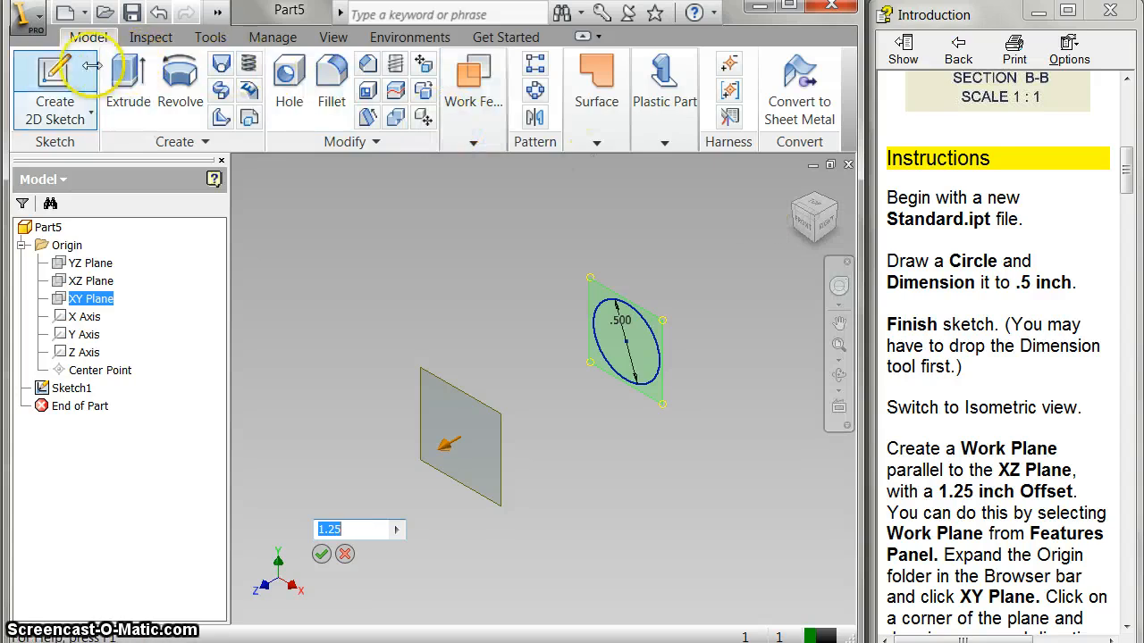
click(54, 72)
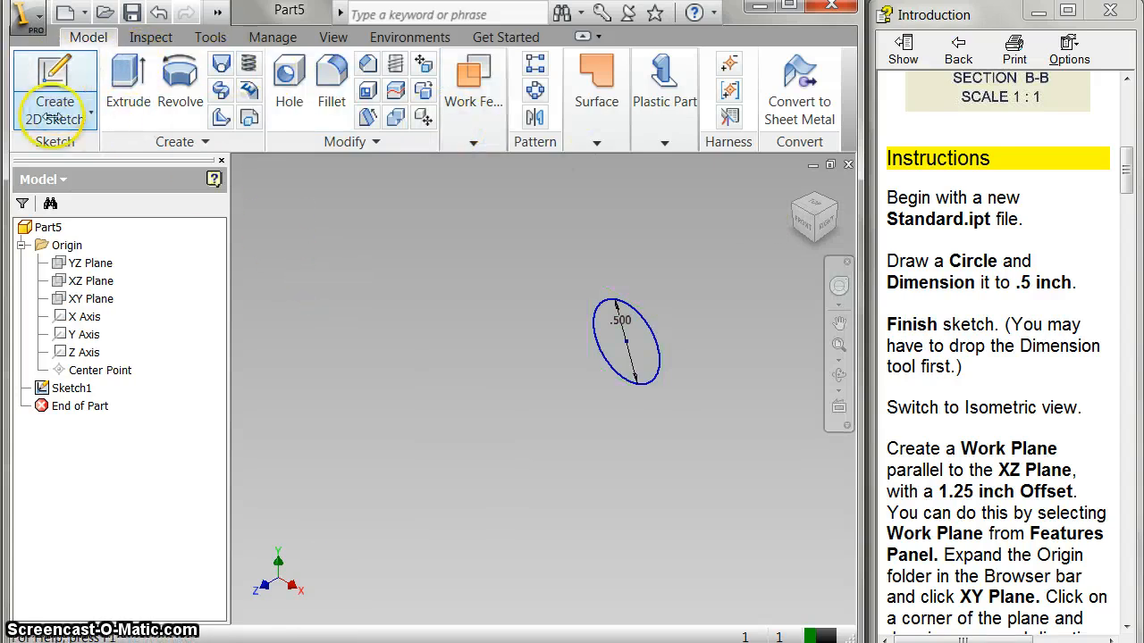
Create a work plane offset 1.25 inches forward from the XY Plane
click(470, 134)
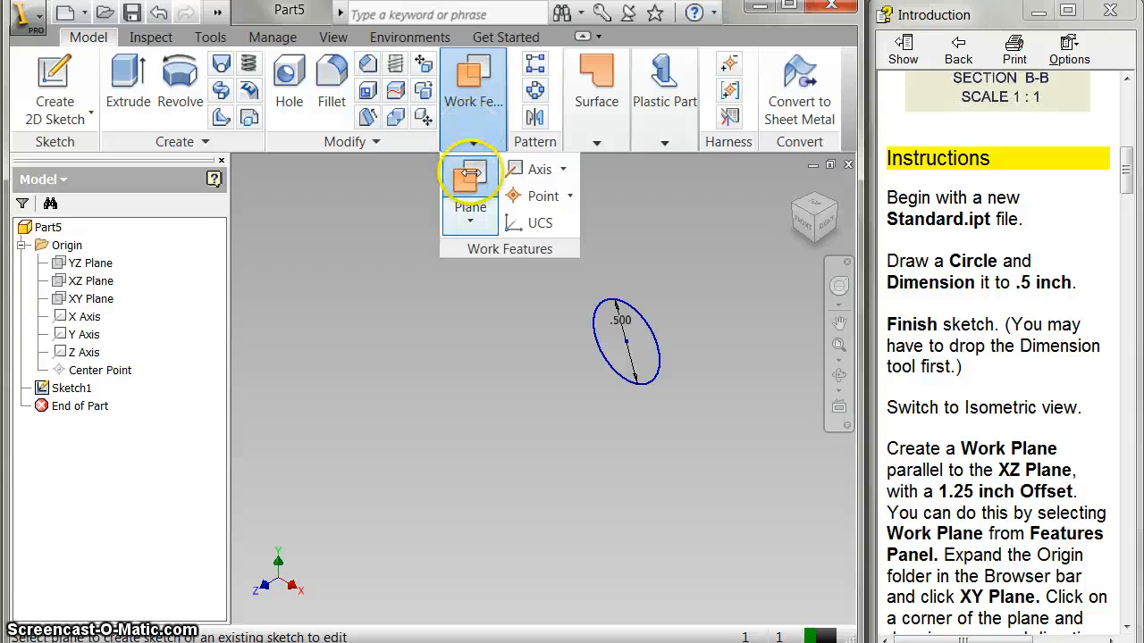
click(470, 188)
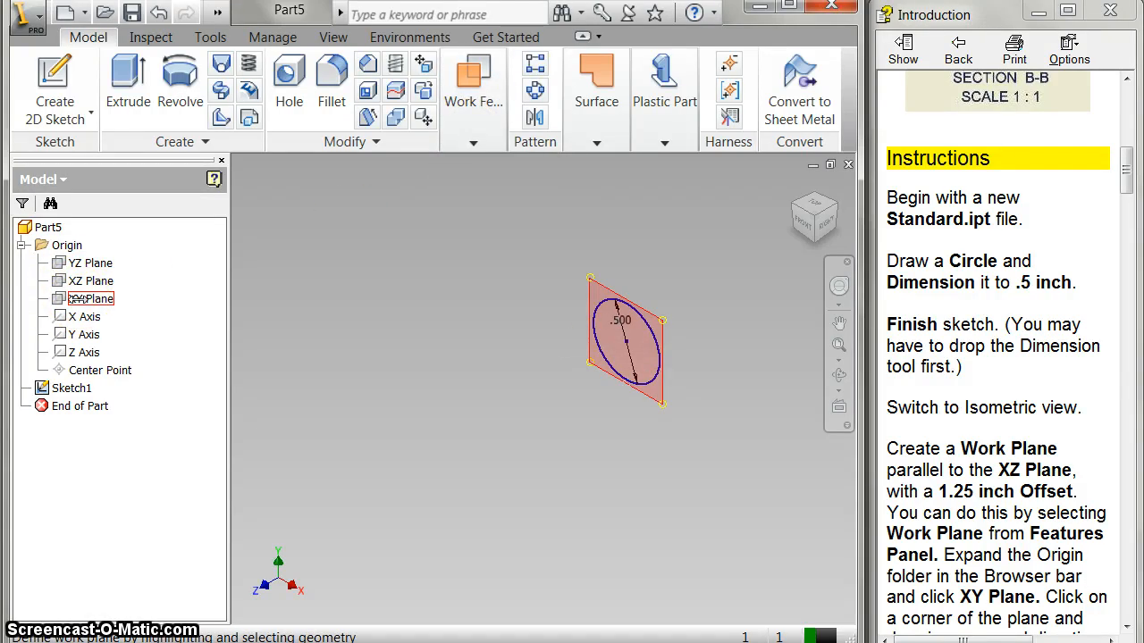
click(90, 299)
drag(621, 335, 476, 384)
text(1,)
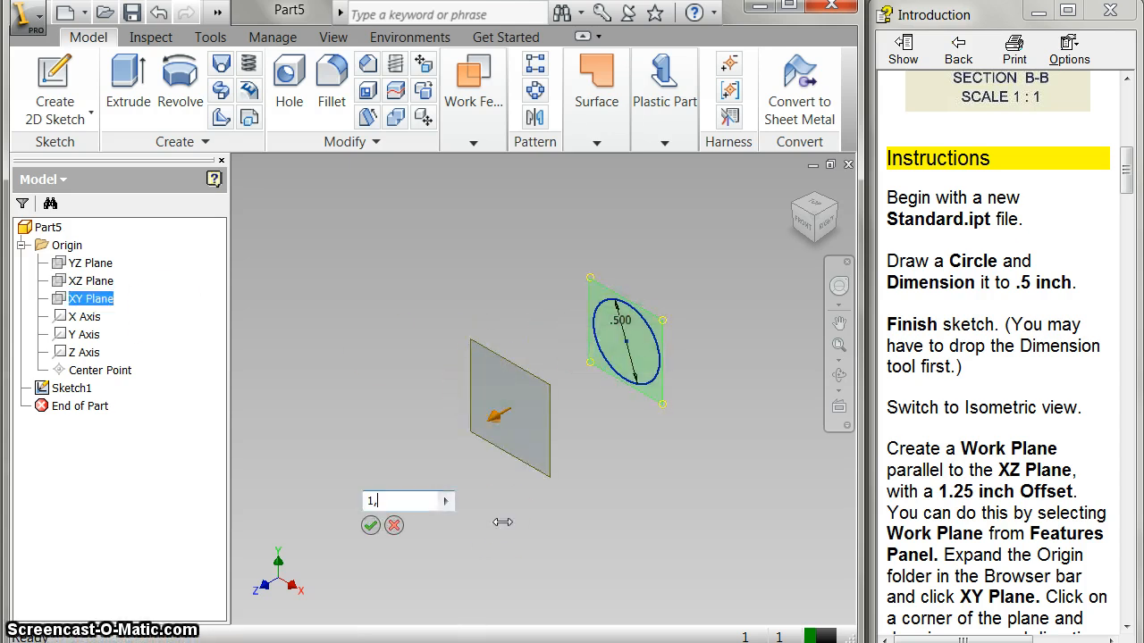
text(25)
click(371, 526)
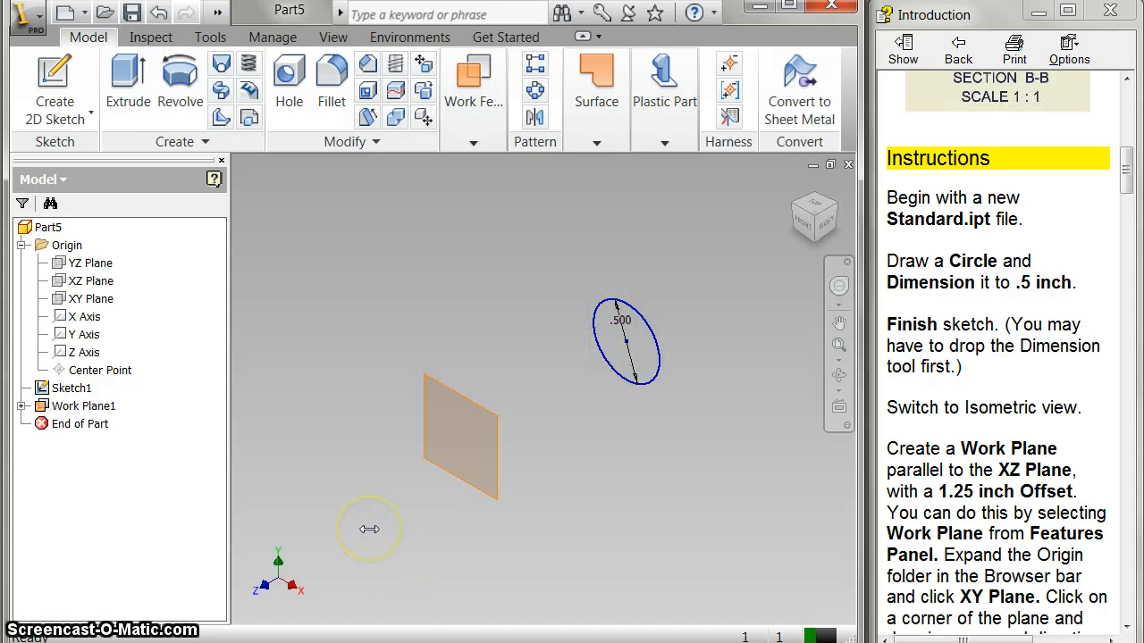
Start a 2D sketch on the offset work plane and try to project the 0.5 inch circle's center onto it
click(55, 90)
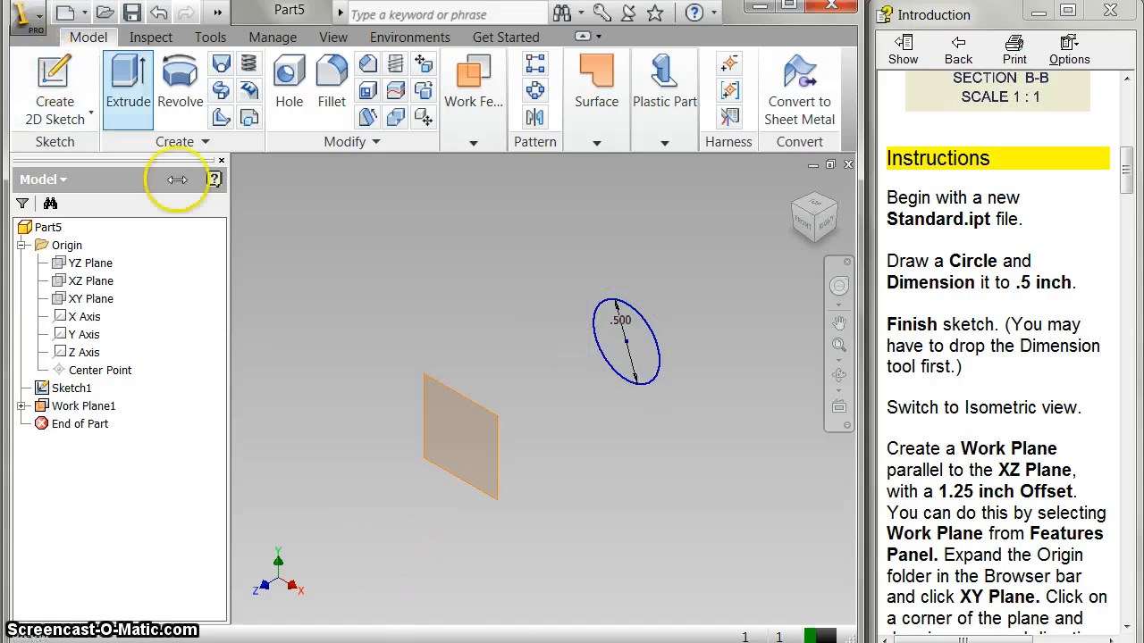
click(445, 386)
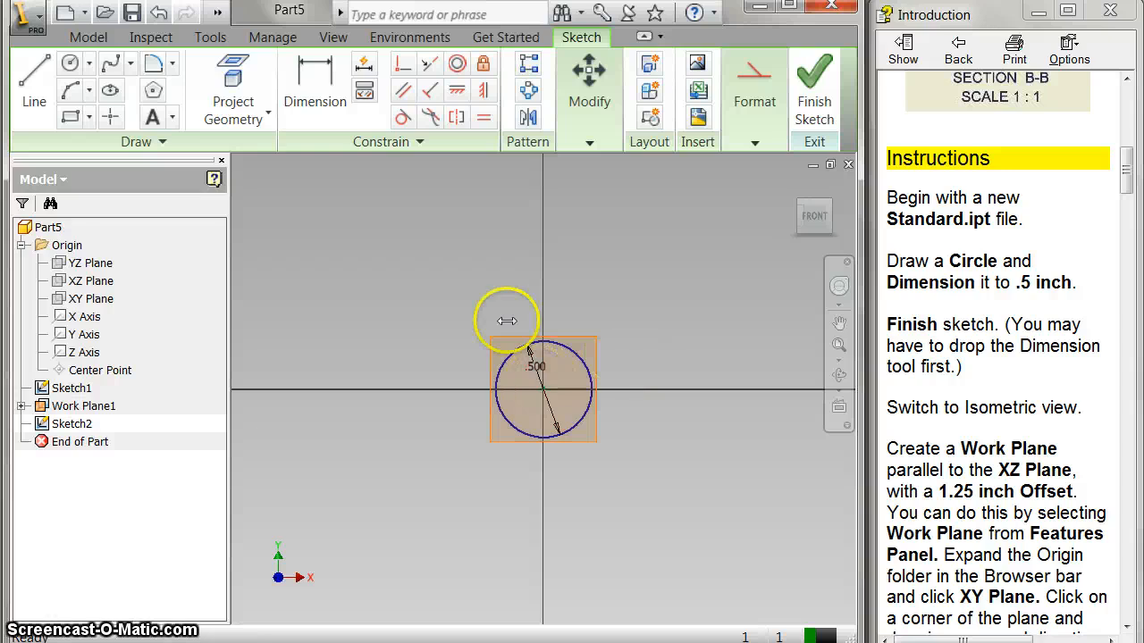
click(234, 89)
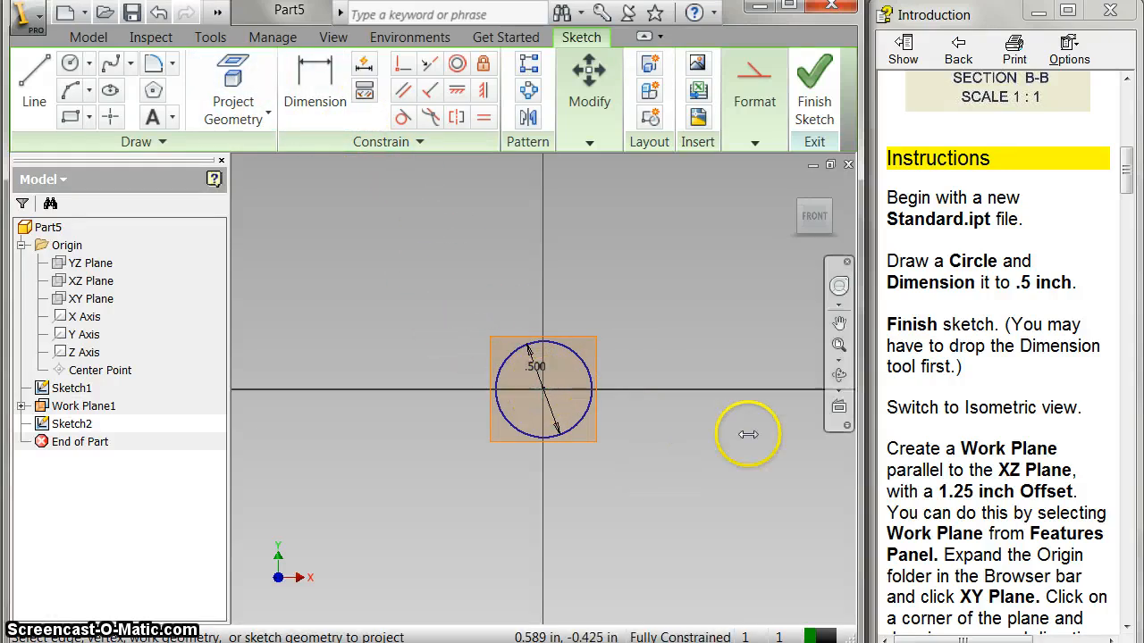
click(972, 388)
scroll(972, 389, down, 4)
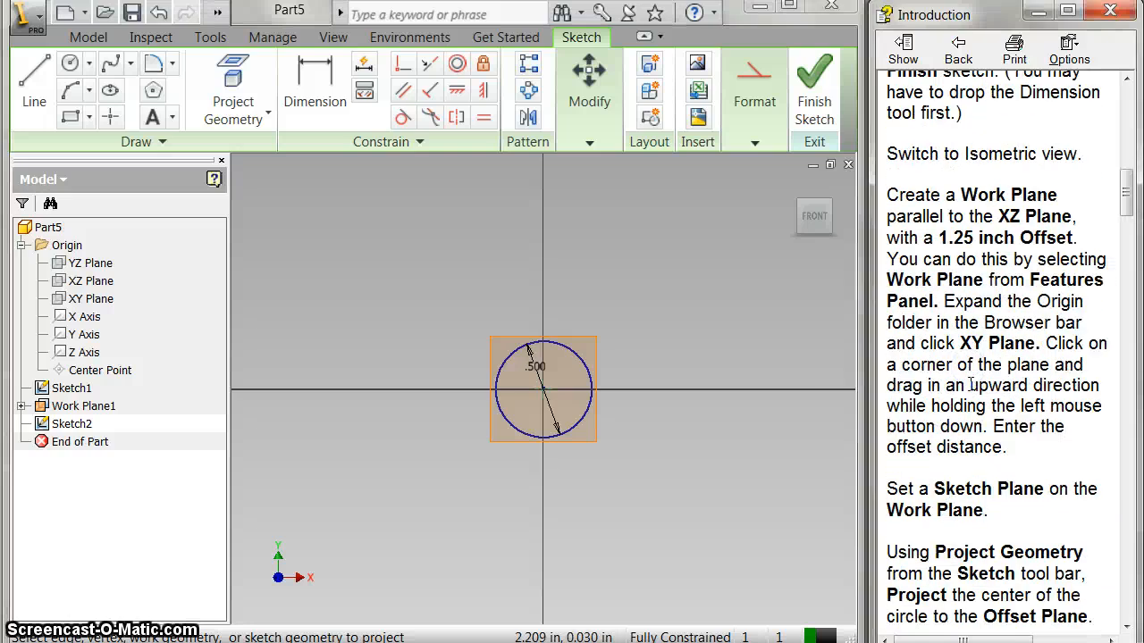
scroll(971, 386, down, 4)
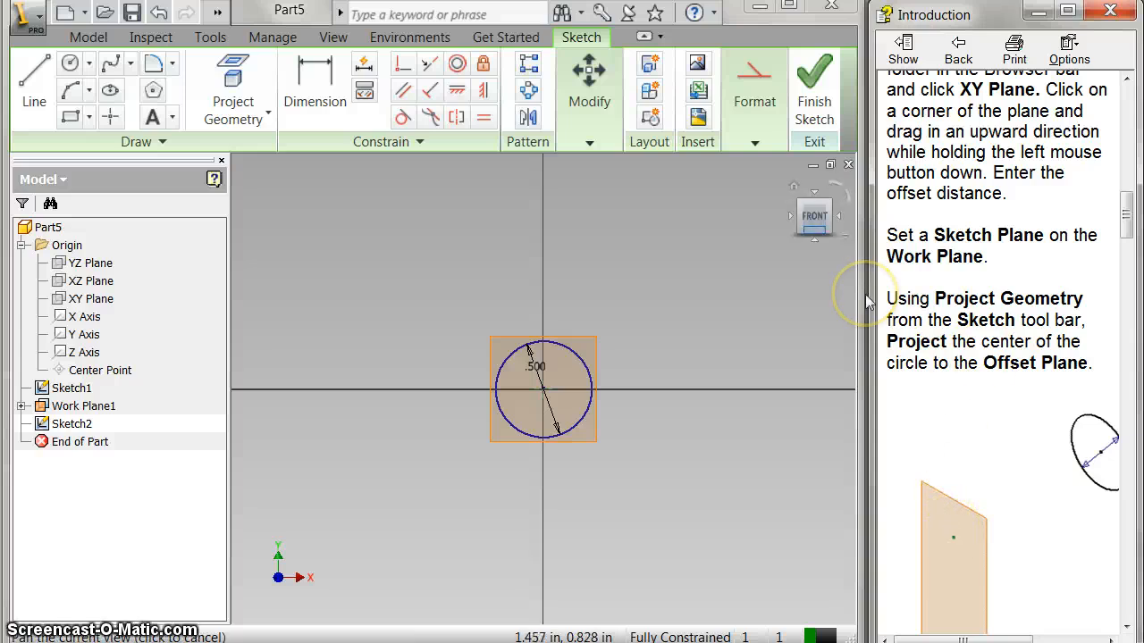
drag(817, 217, 797, 220)
key(p)
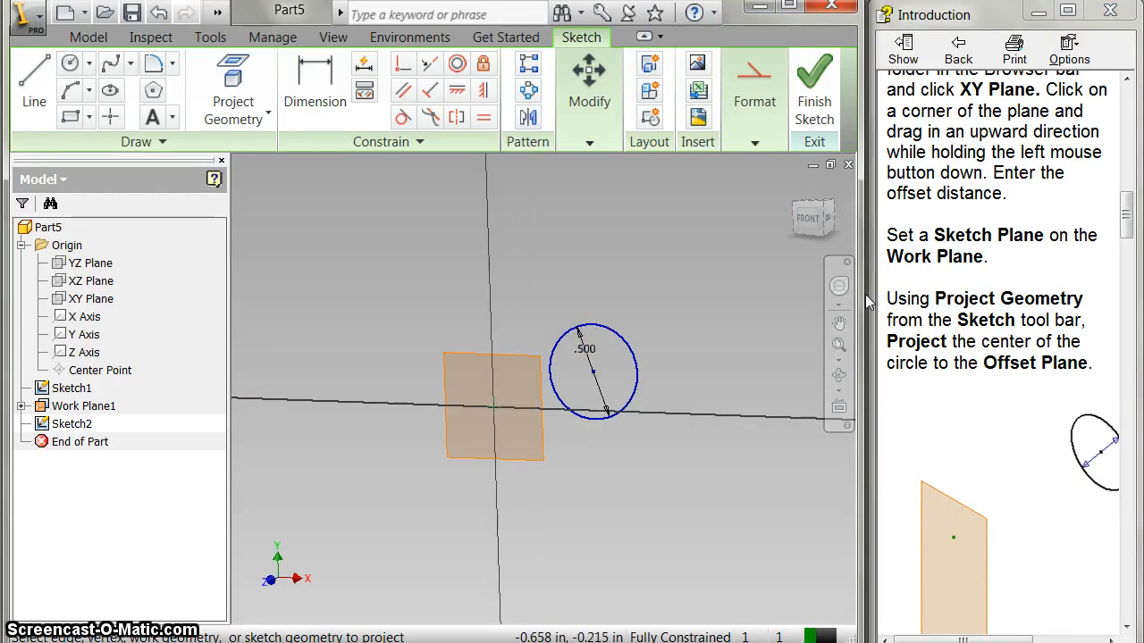
Draw a circle of 1.25 inch diameter centred on the origin of the offset plane's sketch and show it in isometric view
scroll(1023, 358, down, 4)
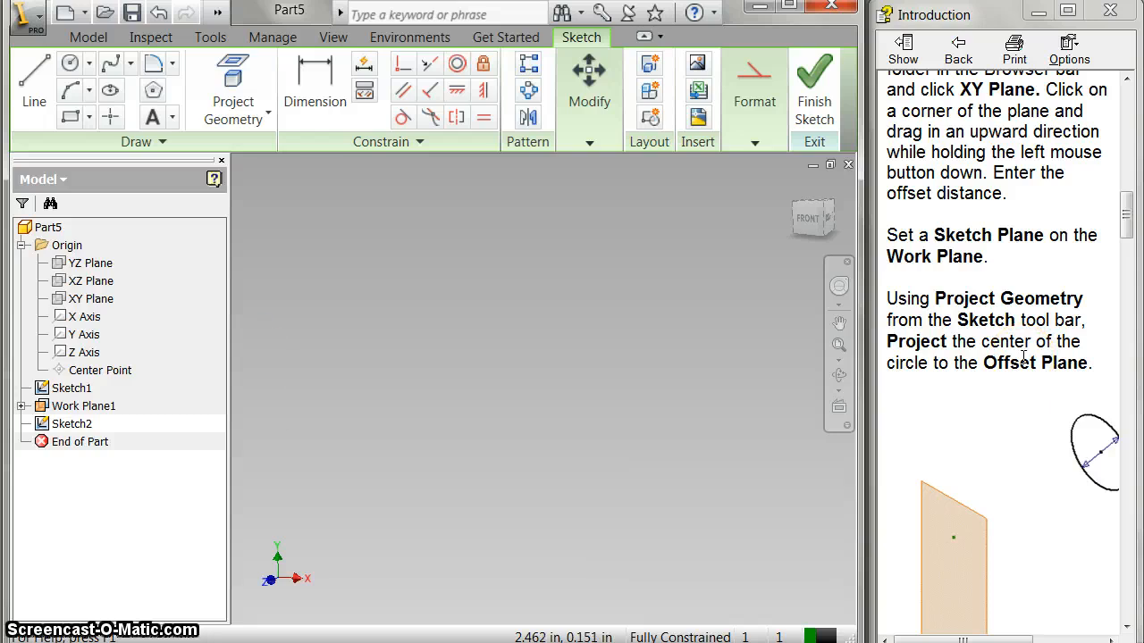
scroll(1023, 357, down, 5)
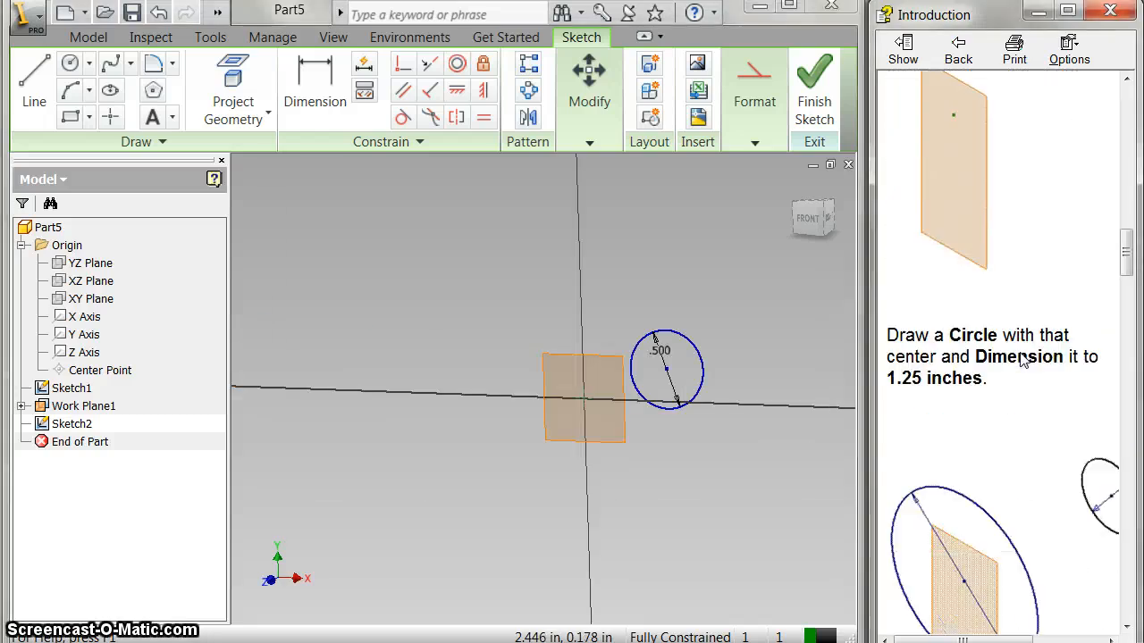
key(c)
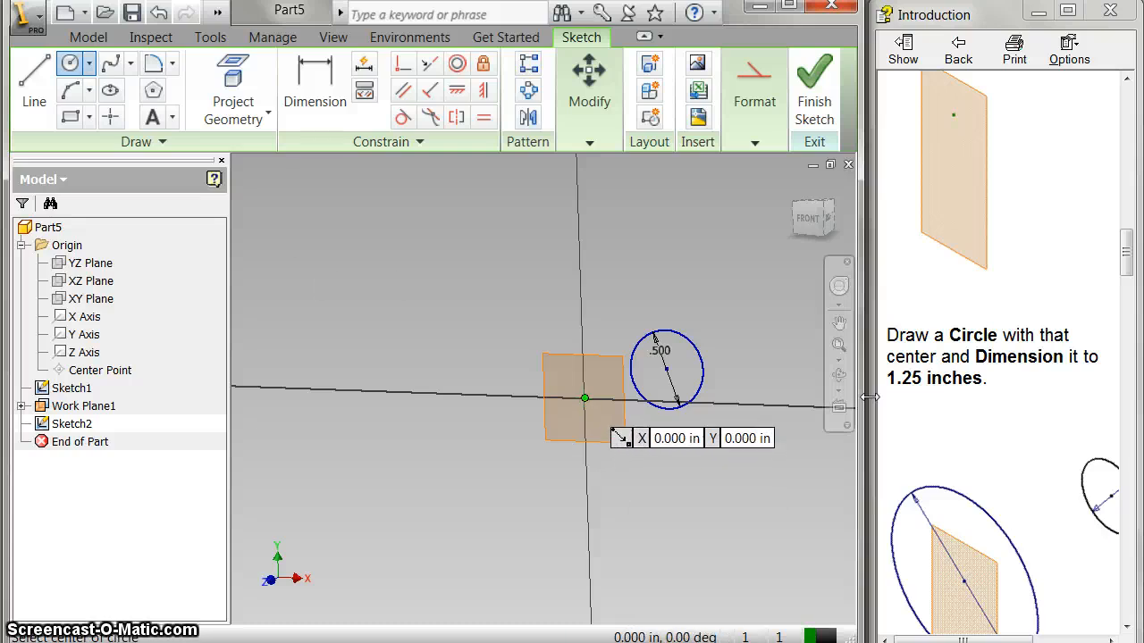
click(585, 397)
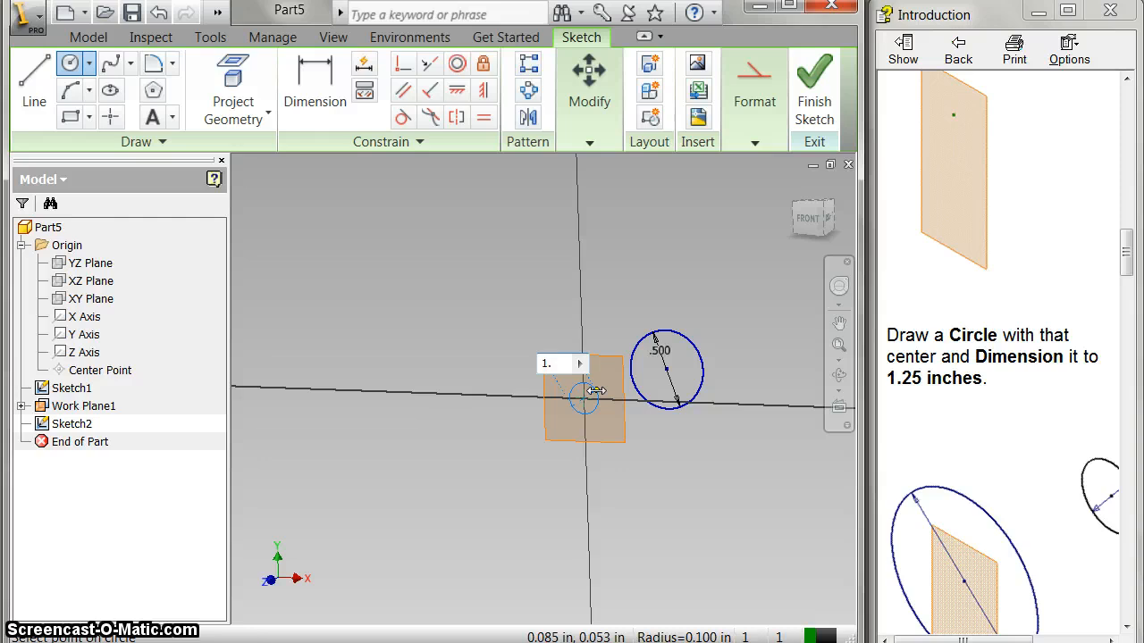
key(Return)
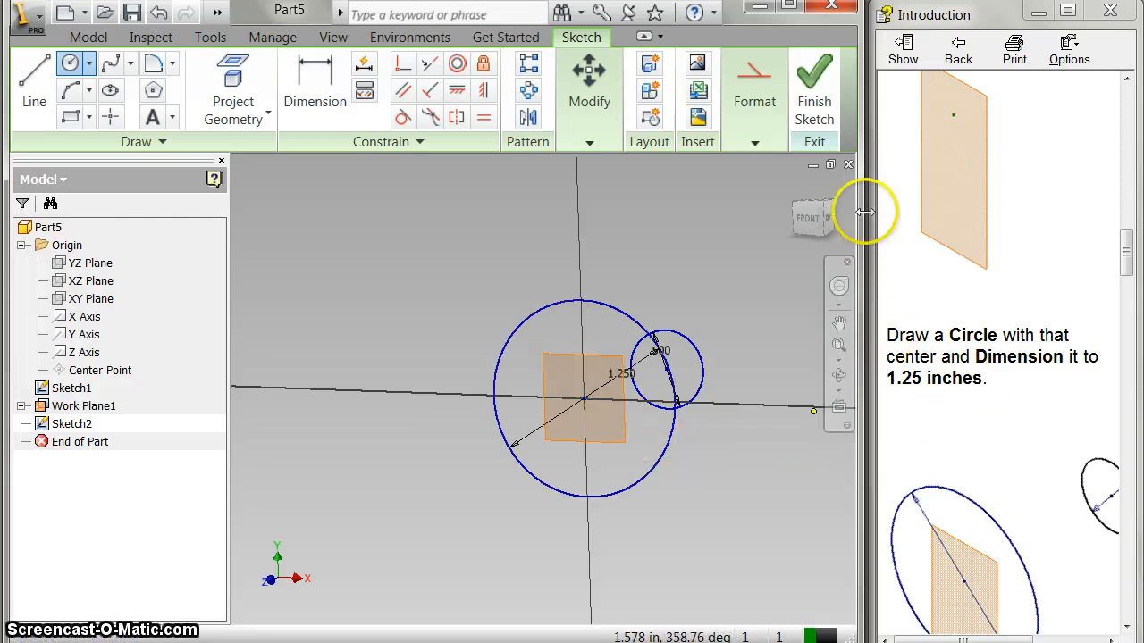
click(792, 185)
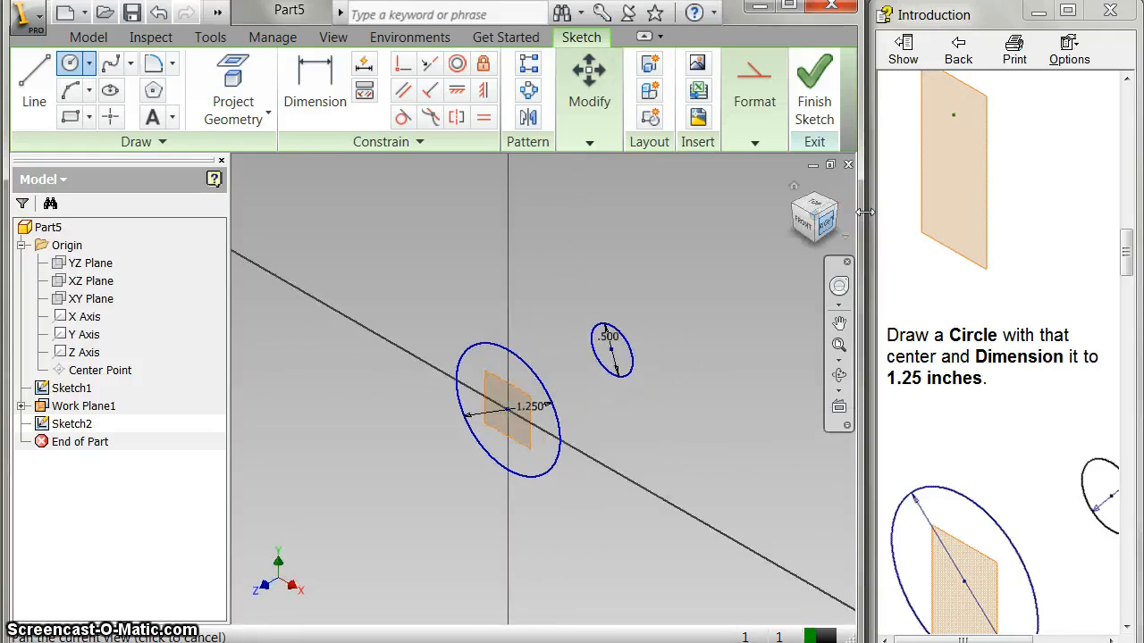
scroll(1021, 376, down, 5)
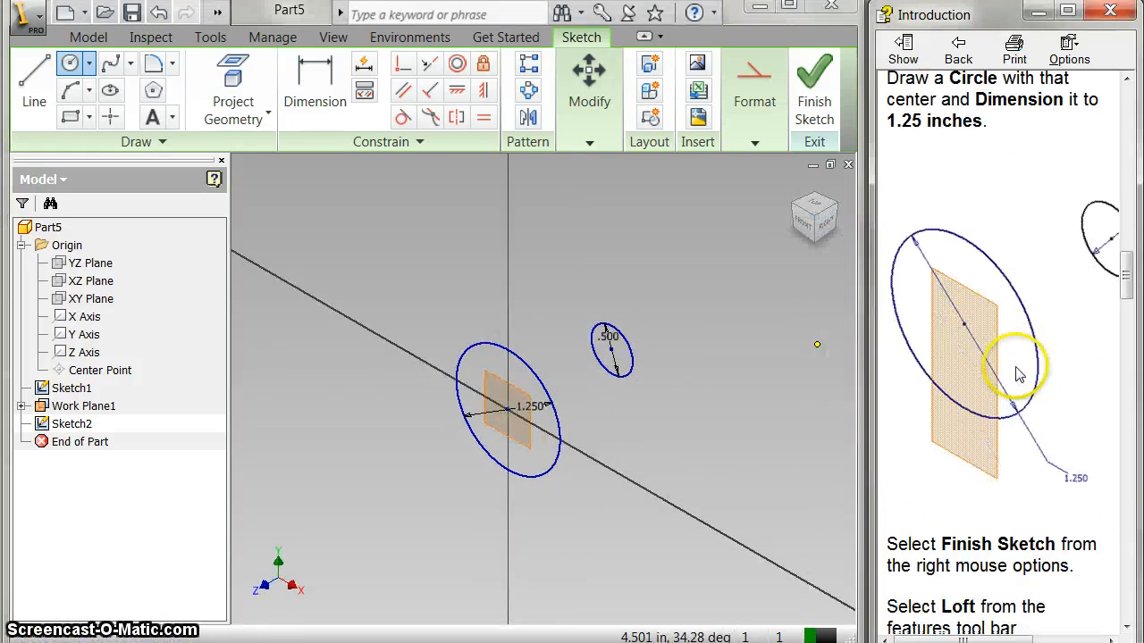
Finish the 1.25 inch circle sketch and loft a solid between the 0.5 inch and 1.25 inch circles
click(813, 89)
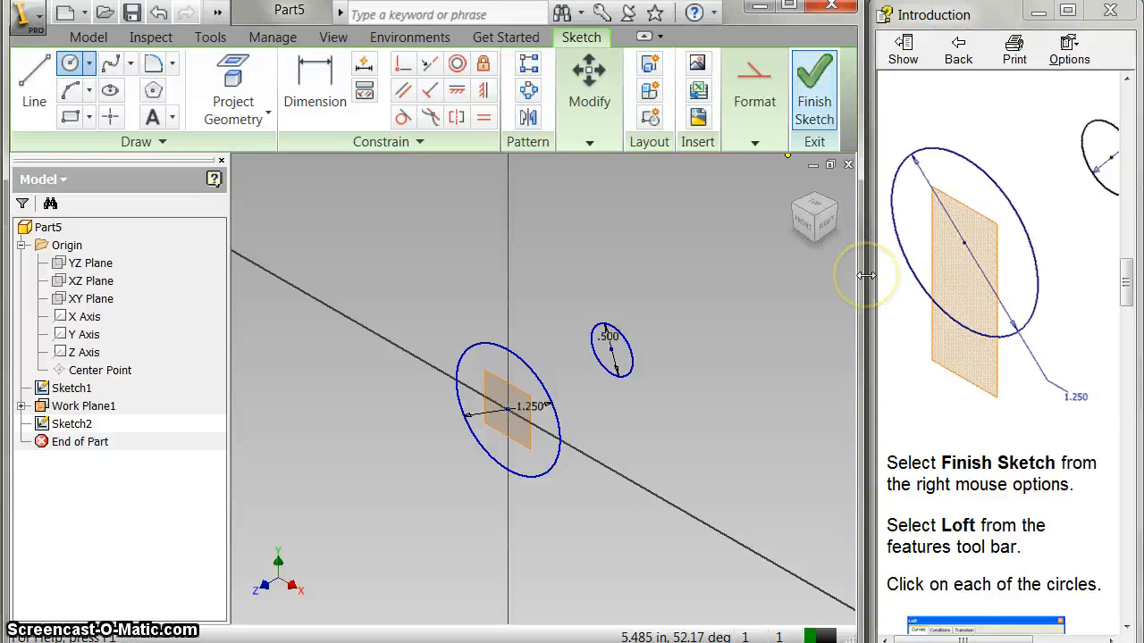
click(884, 380)
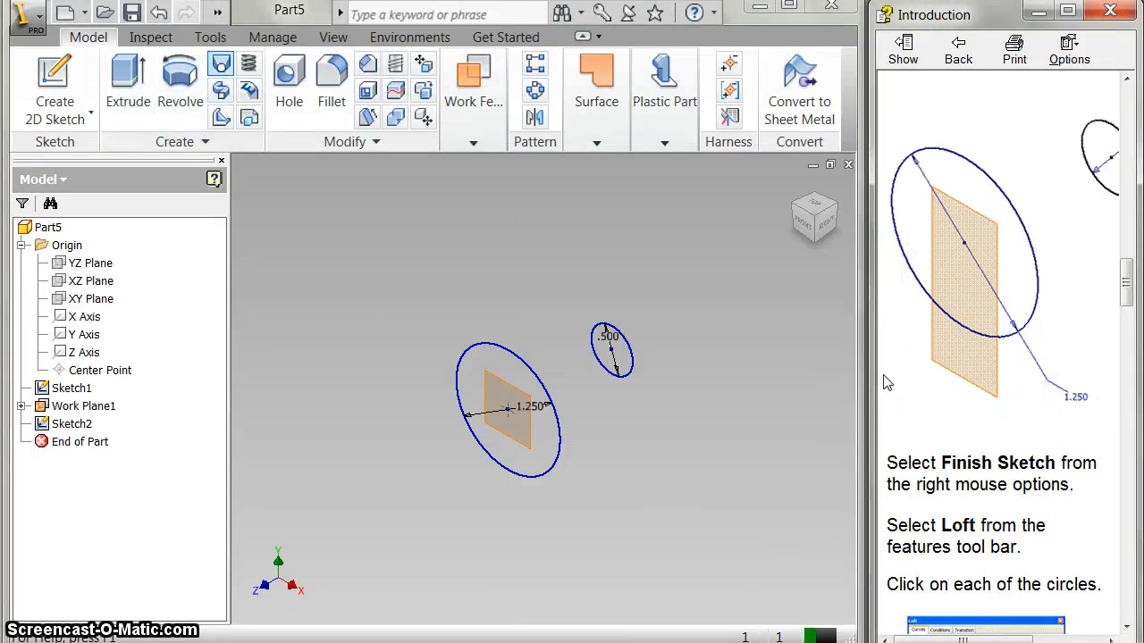
click(221, 63)
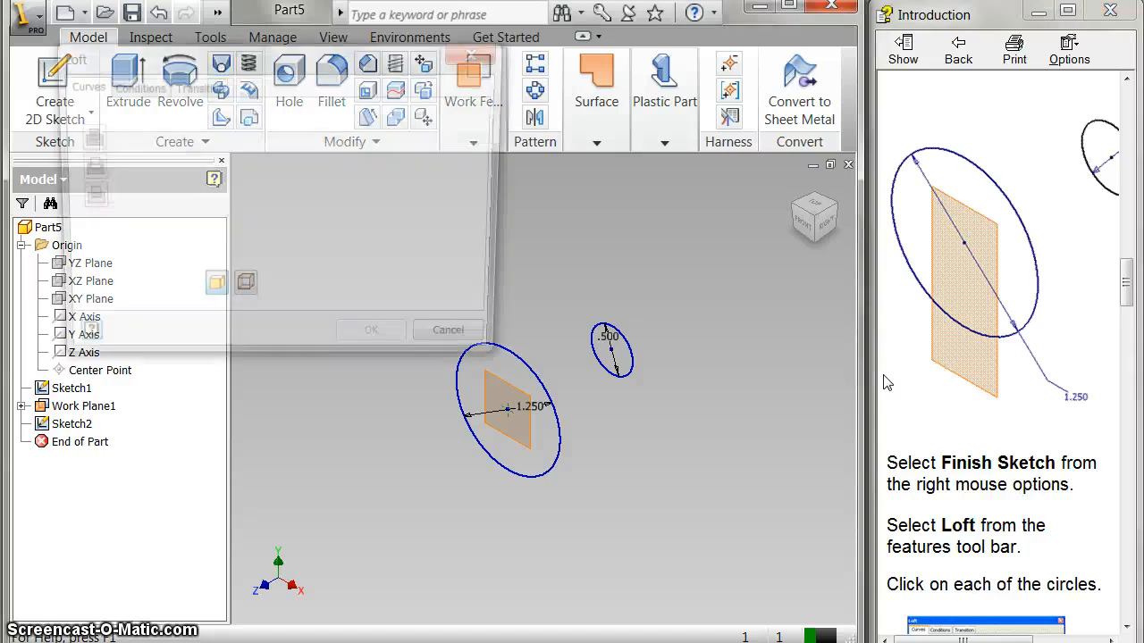
click(608, 330)
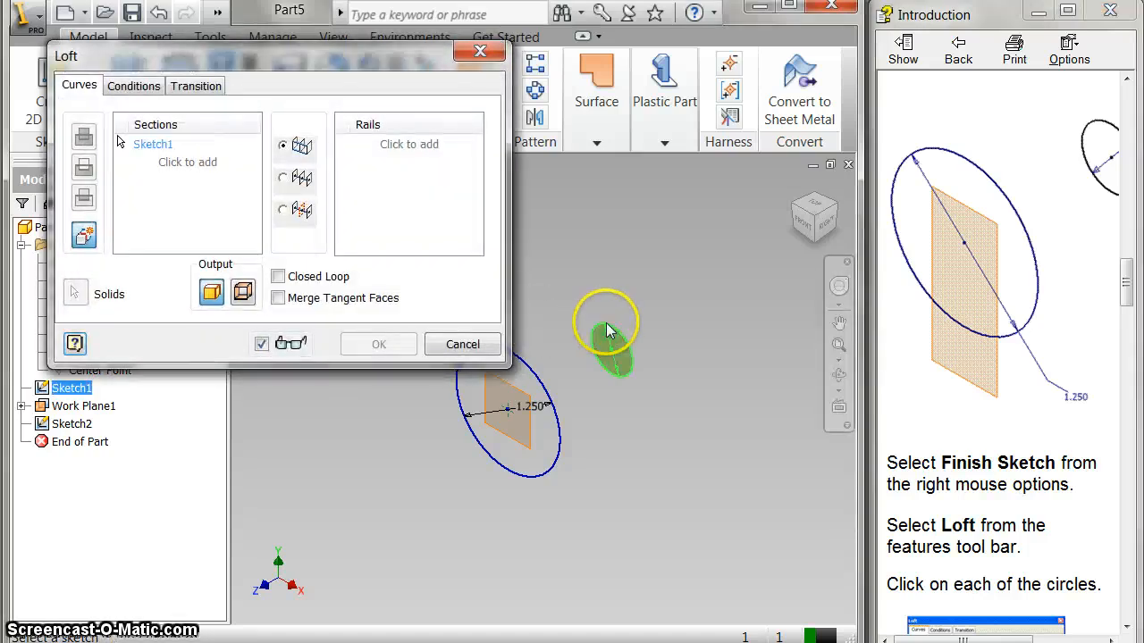
click(551, 407)
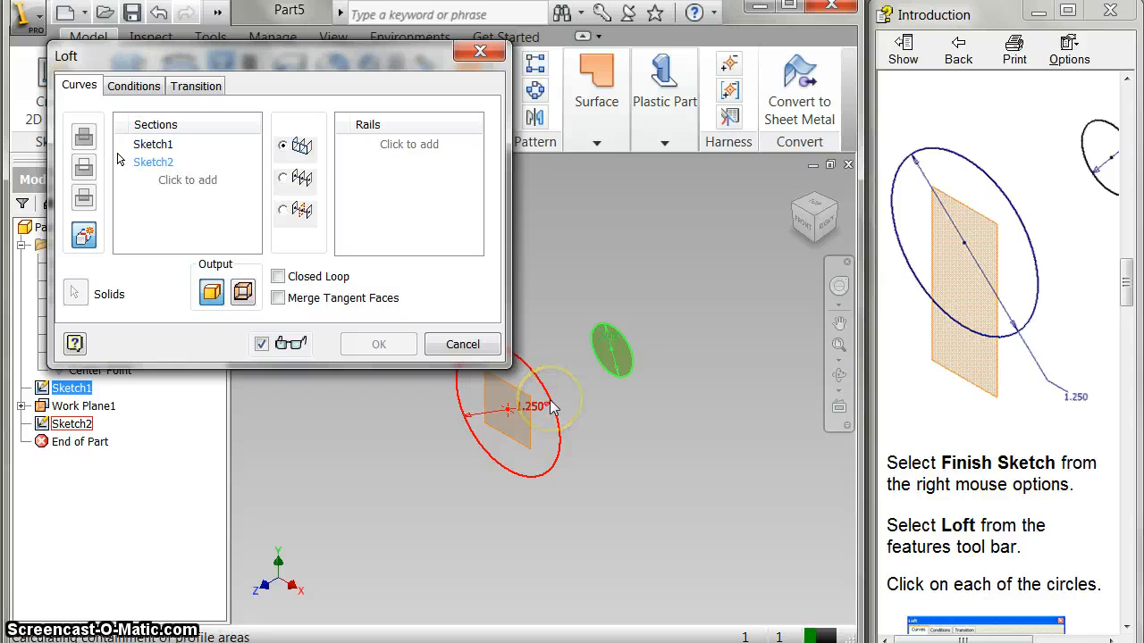
click(369, 344)
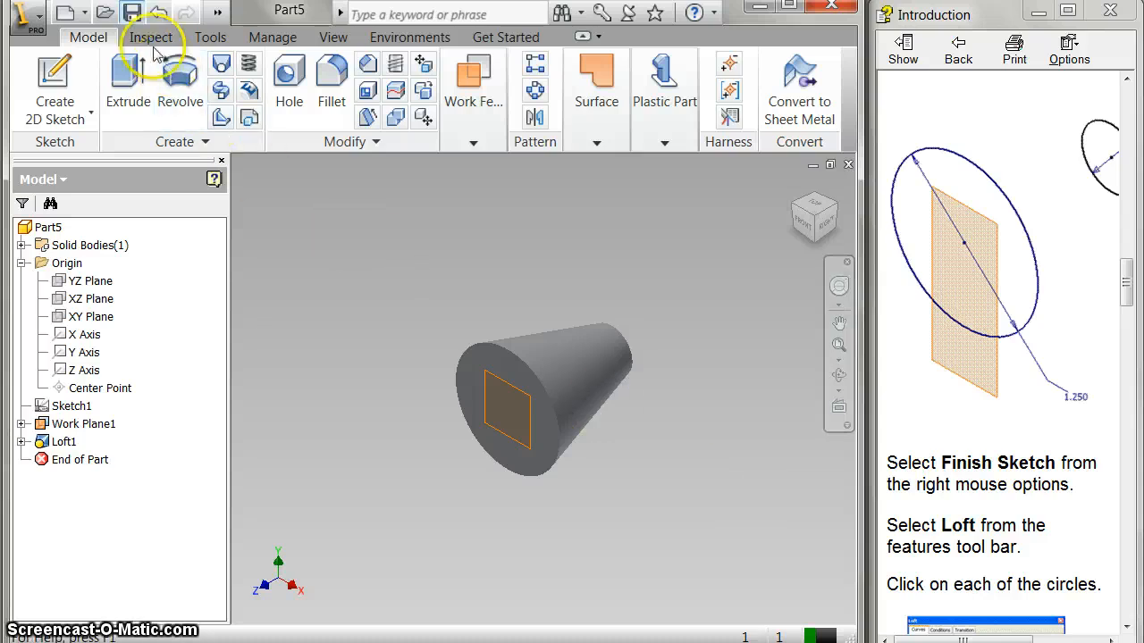
Save the part in the Train Project folder as 12stack
click(131, 12)
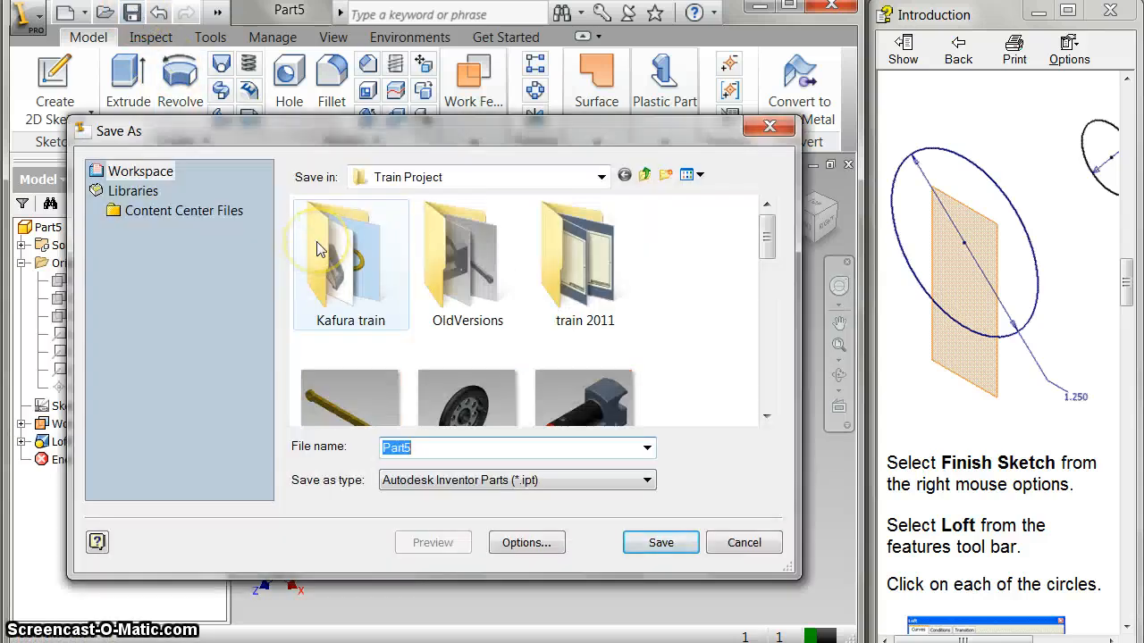
text(12stack)
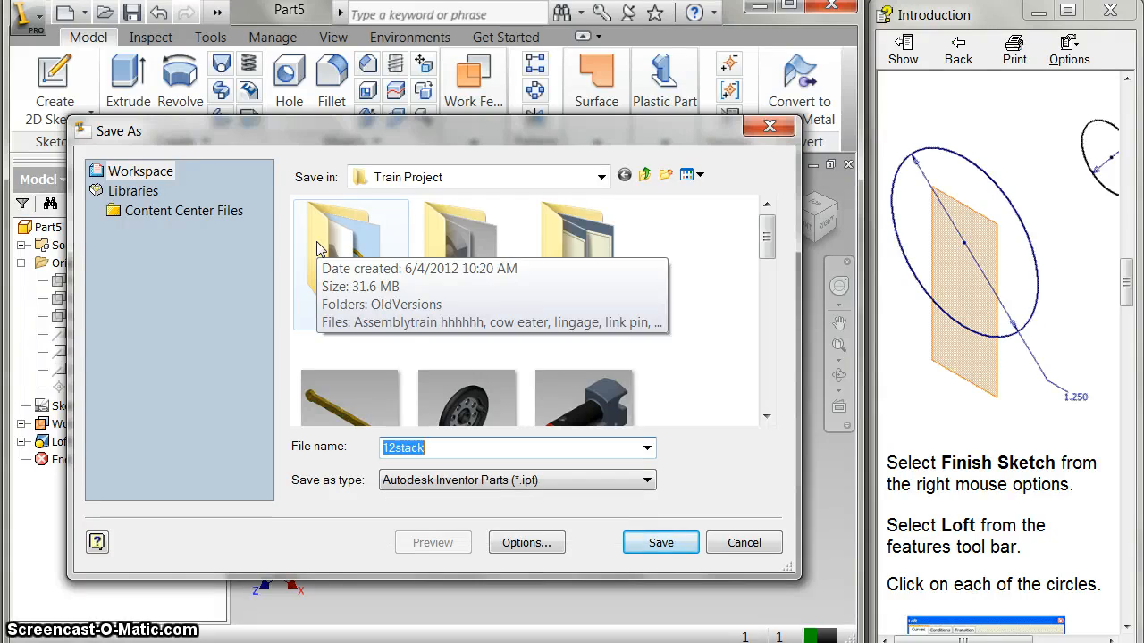
key(Return)
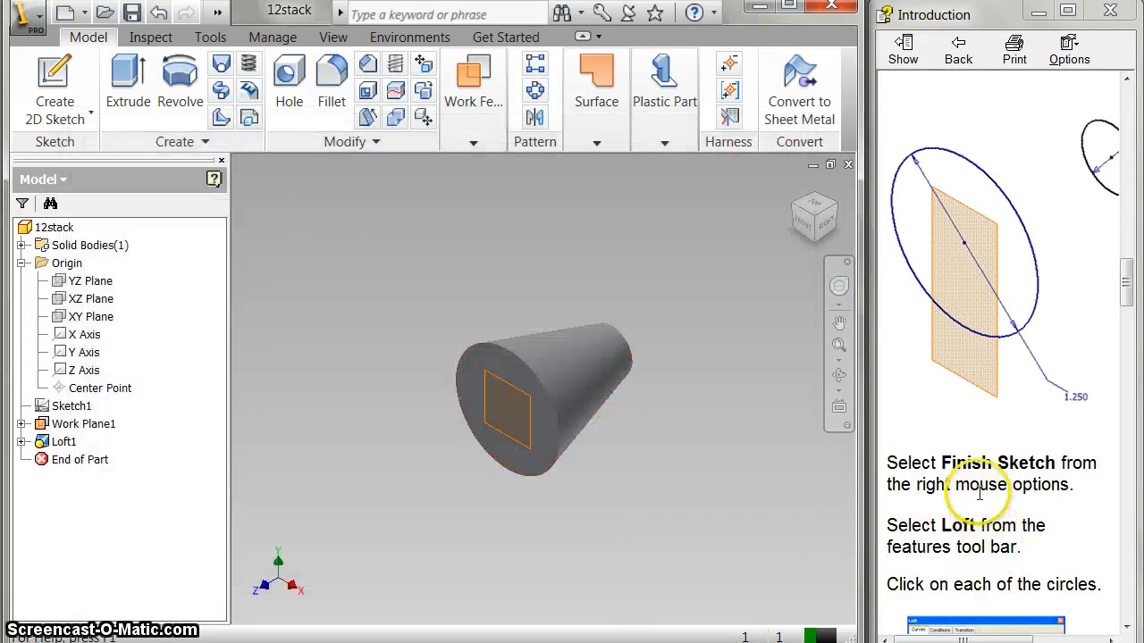
Turn off the visibility of the offset work plane, following the help instructions
scroll(992, 532, down, 10)
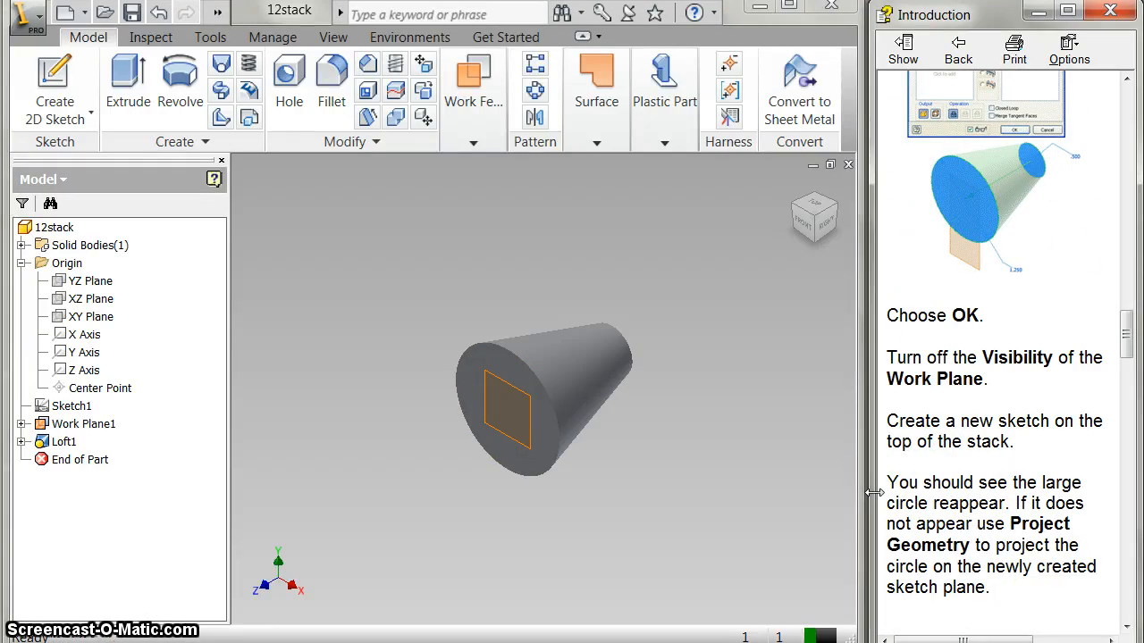
right_click(83, 423)
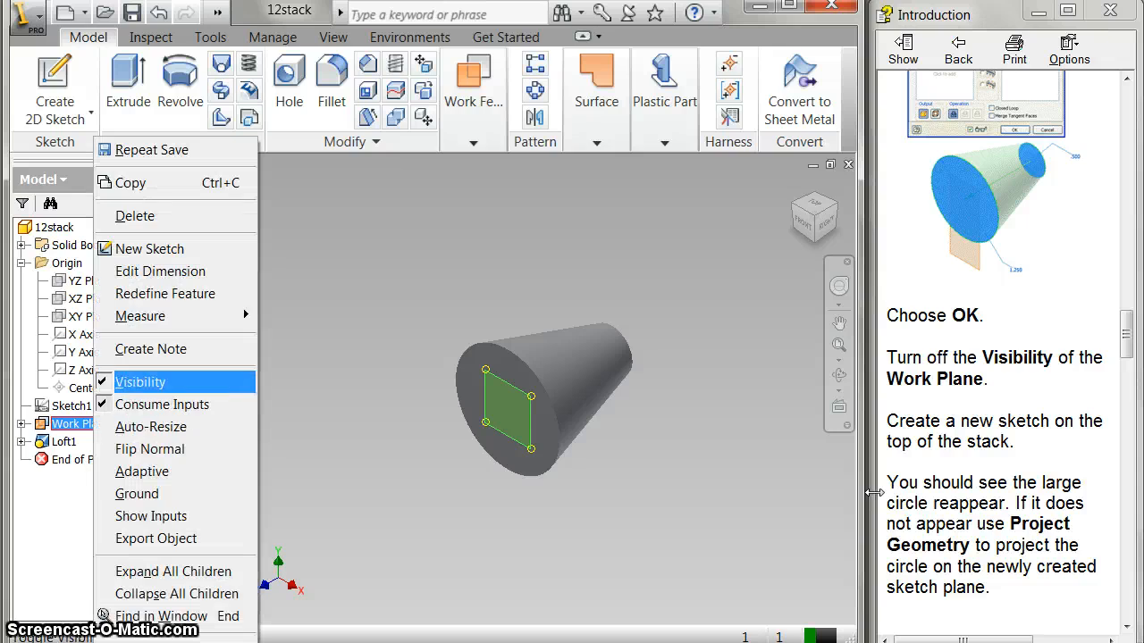
click(141, 382)
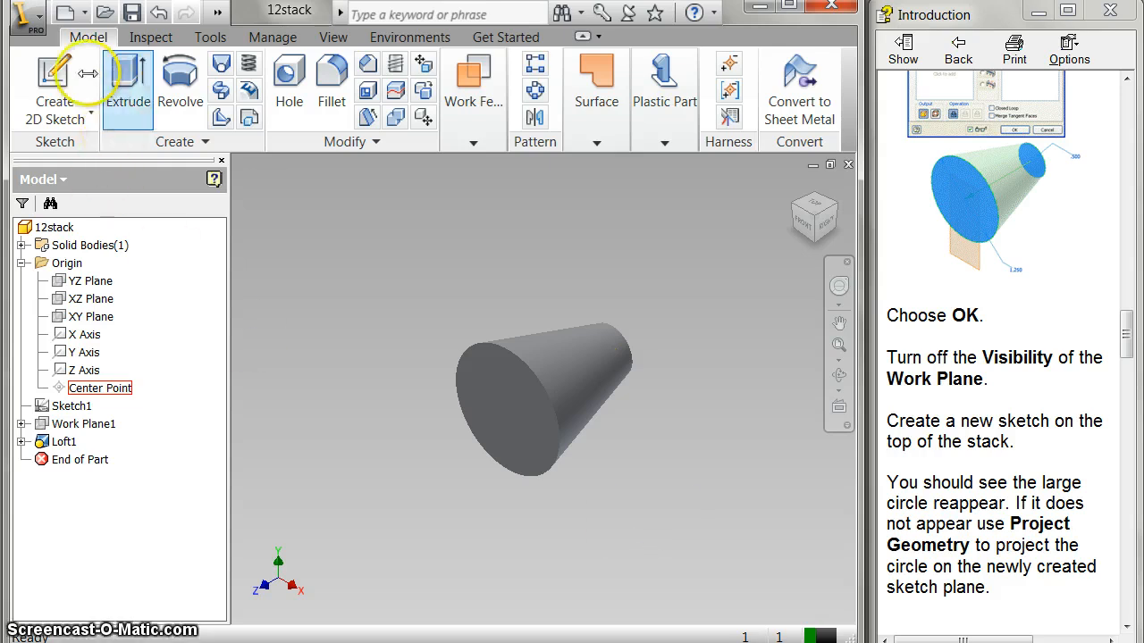
Create a sketch on the large end face of the loft, project the existing geometry onto it, and finish the sketch
click(53, 76)
click(487, 380)
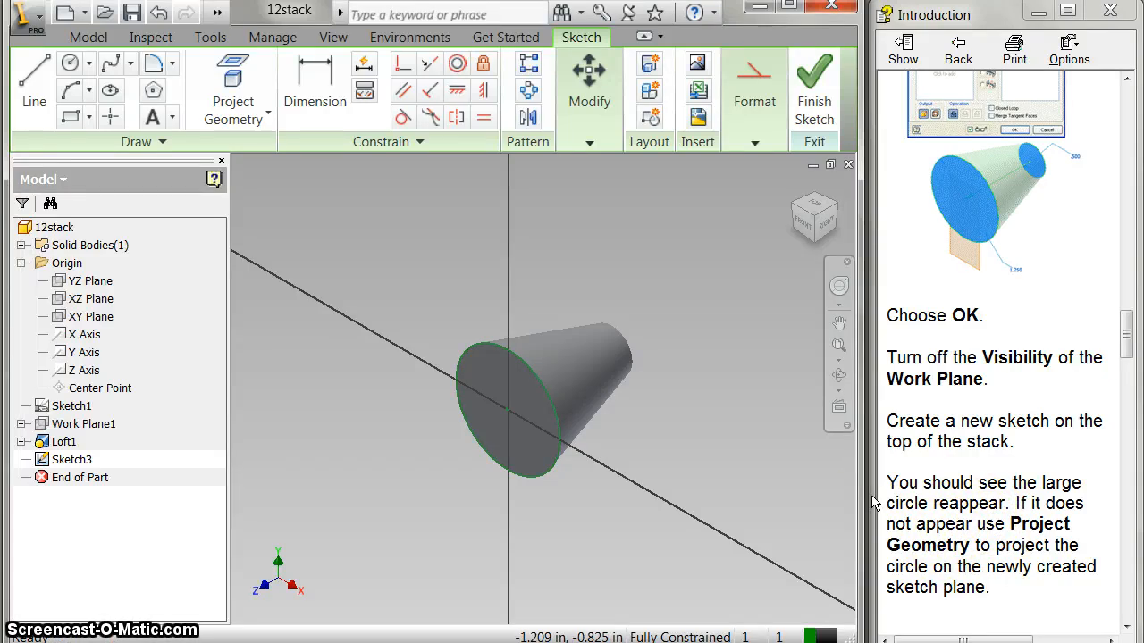
click(232, 90)
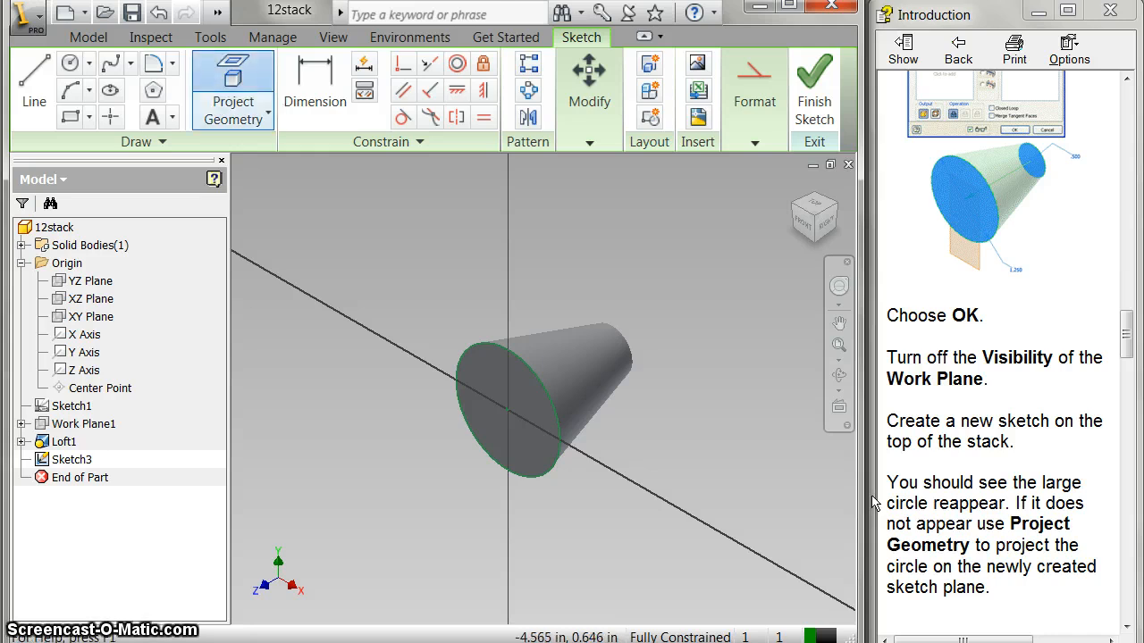
click(483, 380)
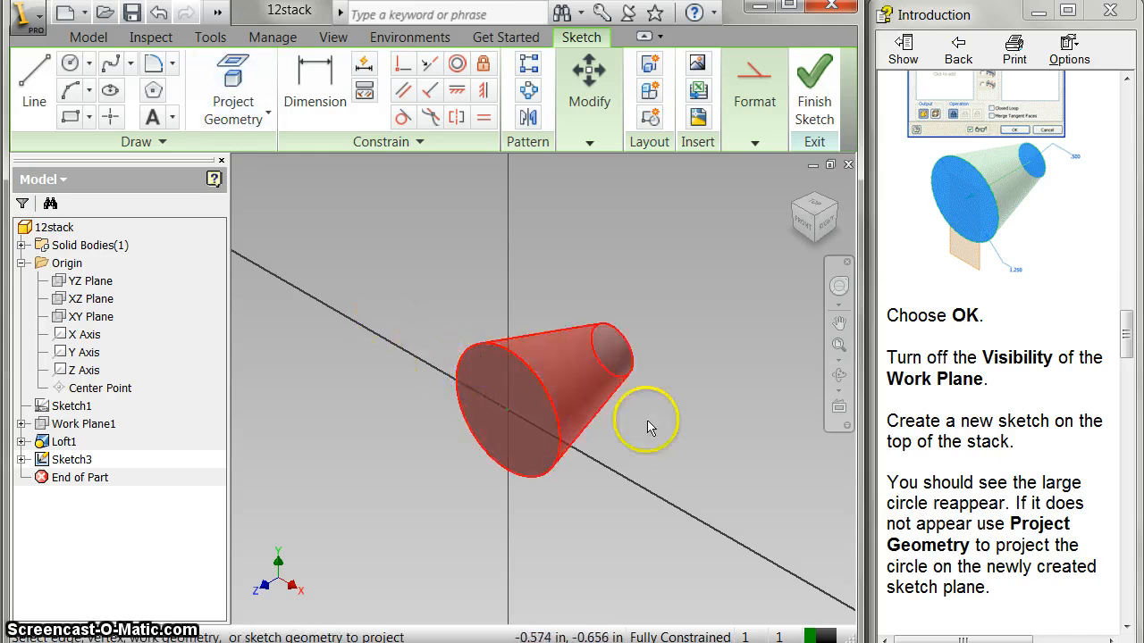
click(963, 461)
scroll(965, 460, down, 3)
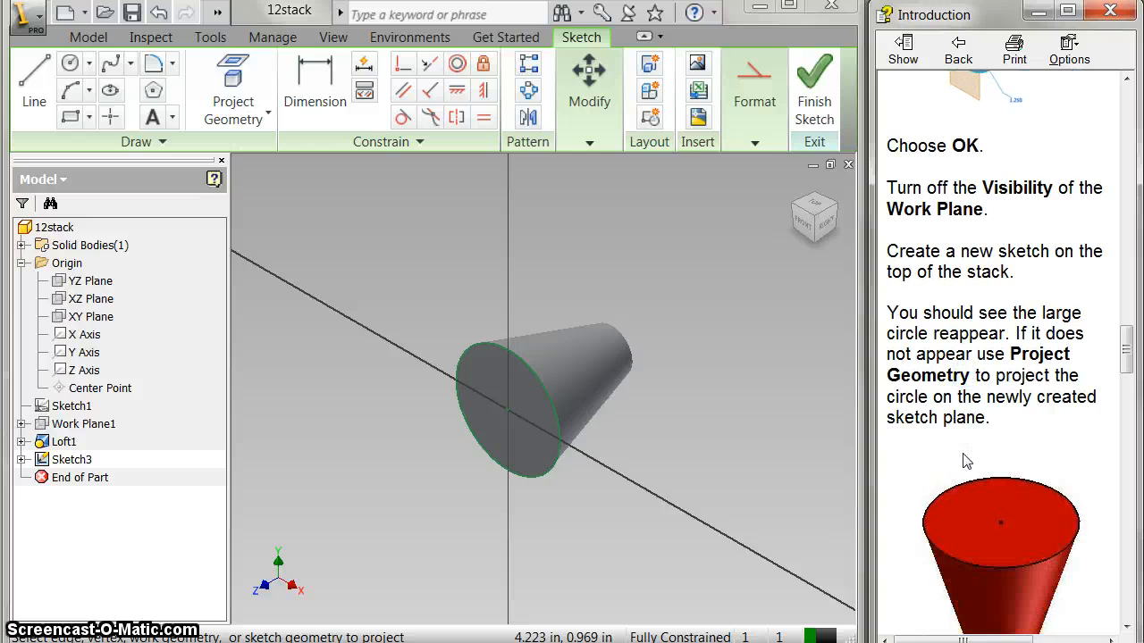
scroll(963, 460, down, 3)
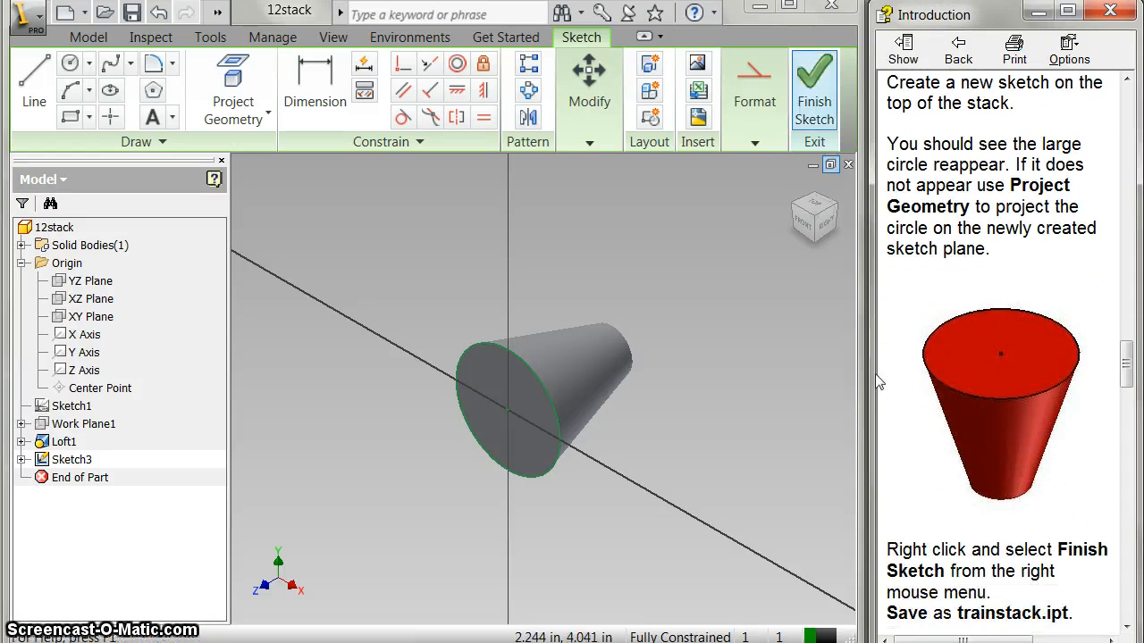
click(813, 89)
Extrude the large end's circle outward by 0.25 in with a taper angle of -15 degrees
click(992, 456)
scroll(991, 453, down, 2)
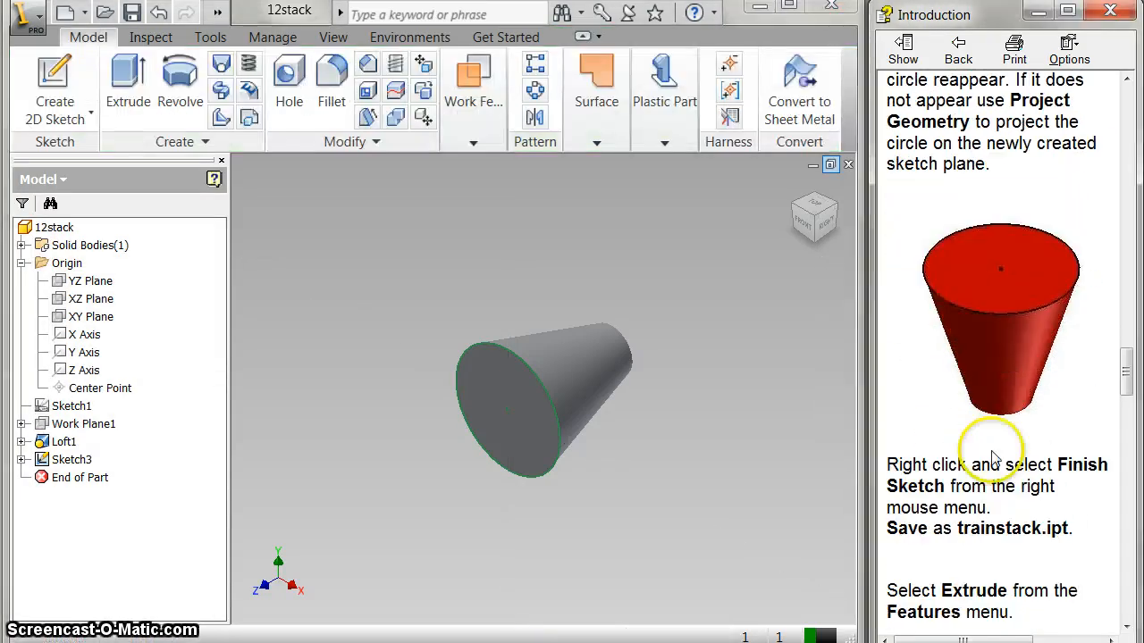
scroll(992, 451, up, 2)
scroll(991, 451, down, 6)
scroll(989, 449, down, 2)
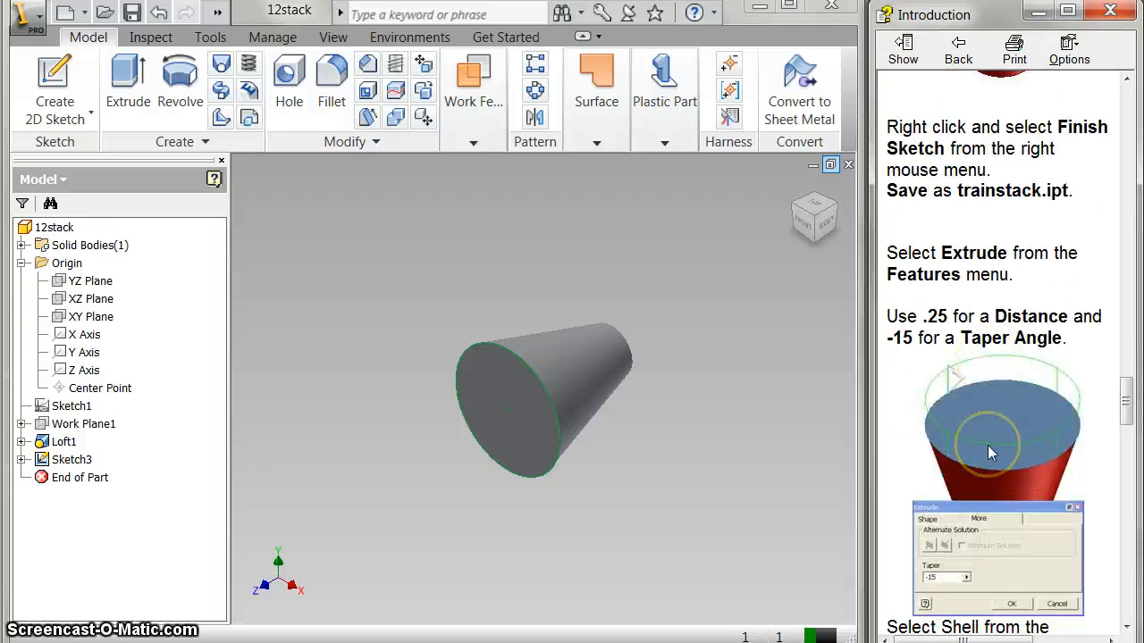
click(867, 404)
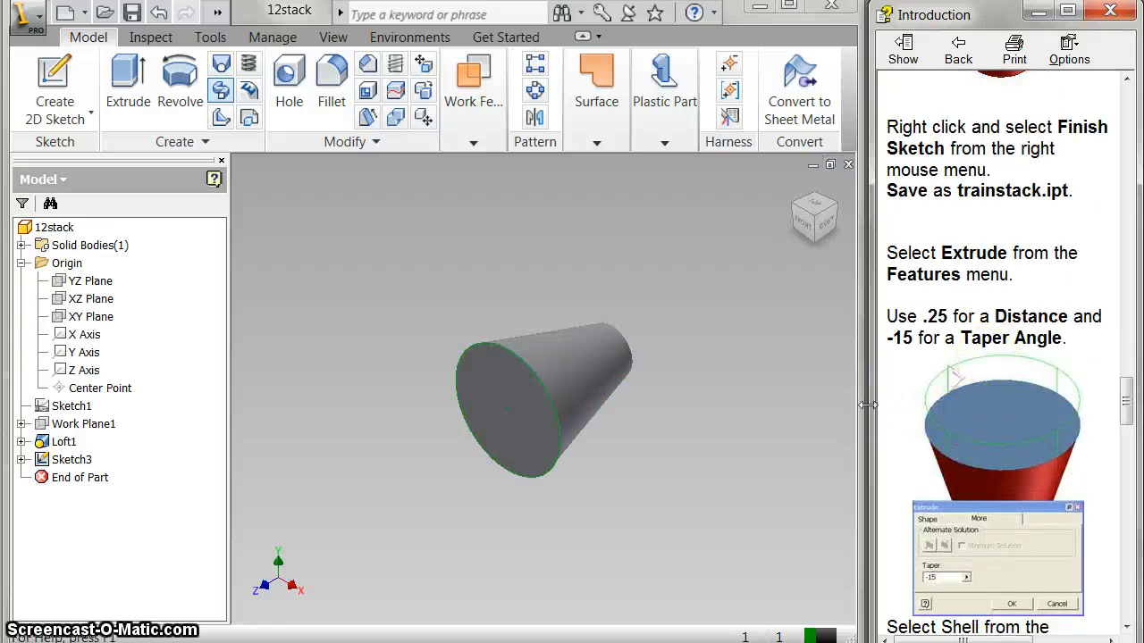
key(e)
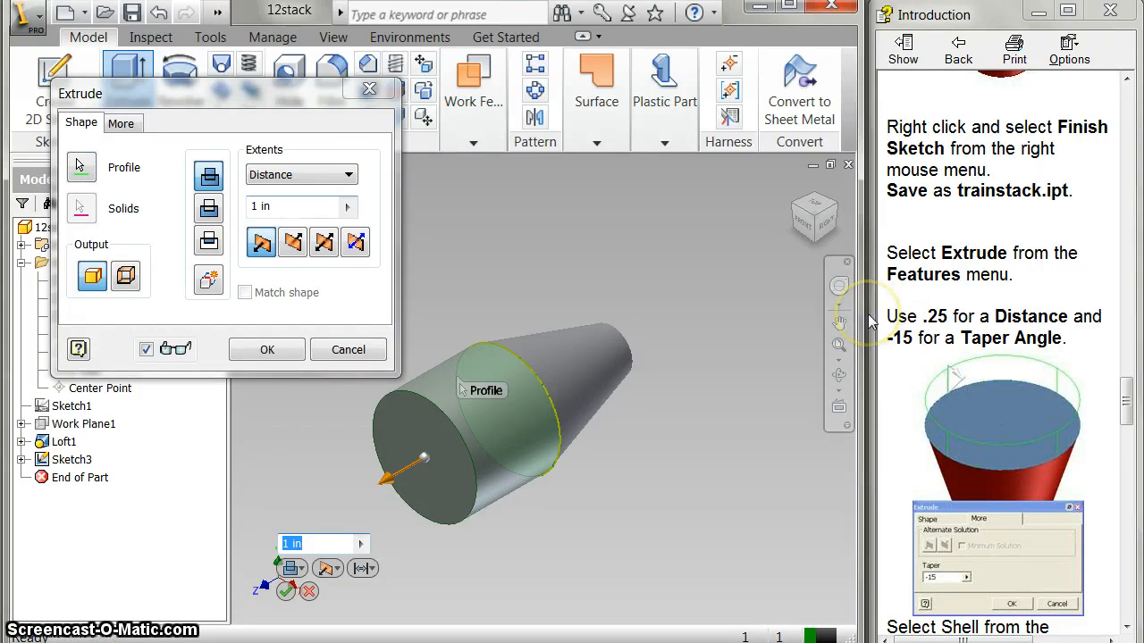
click(348, 207)
click(399, 302)
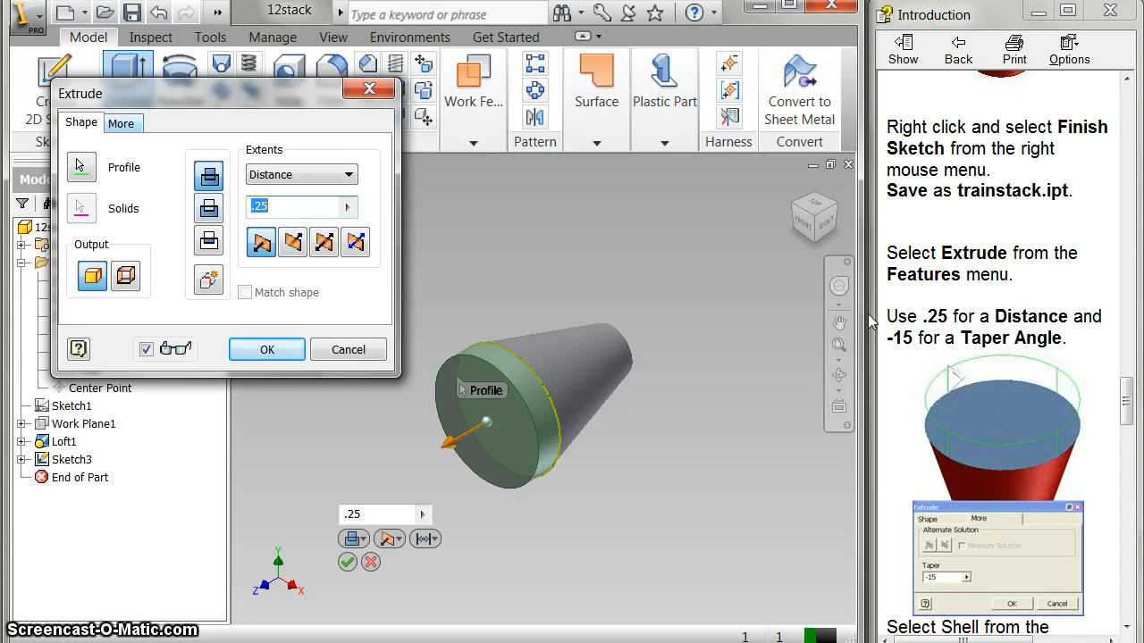
click(122, 125)
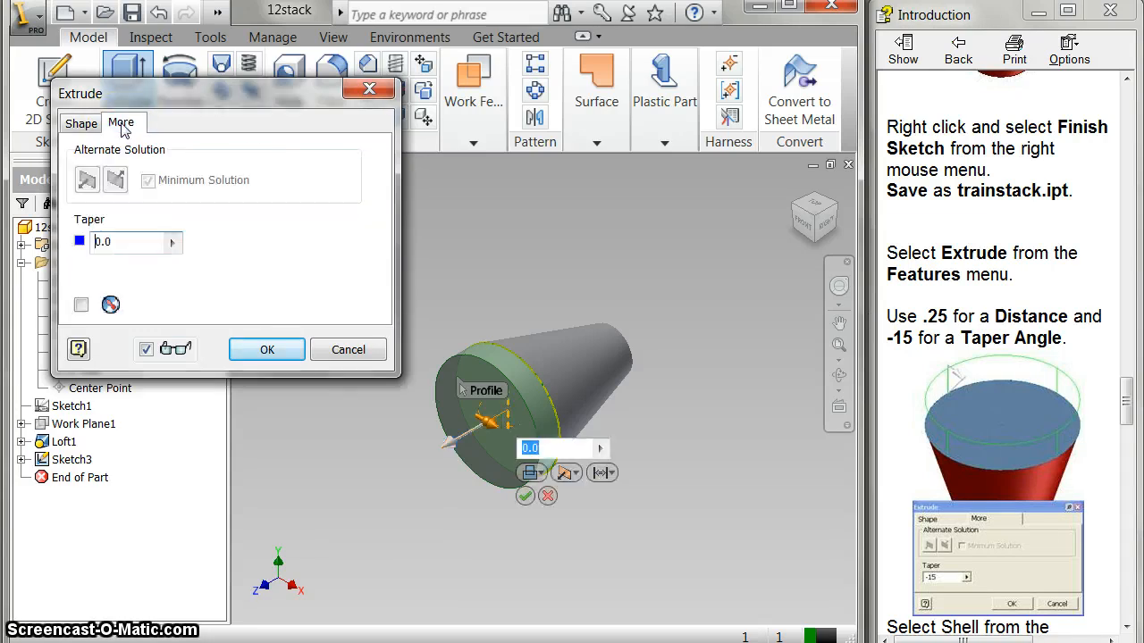
double_click(98, 243)
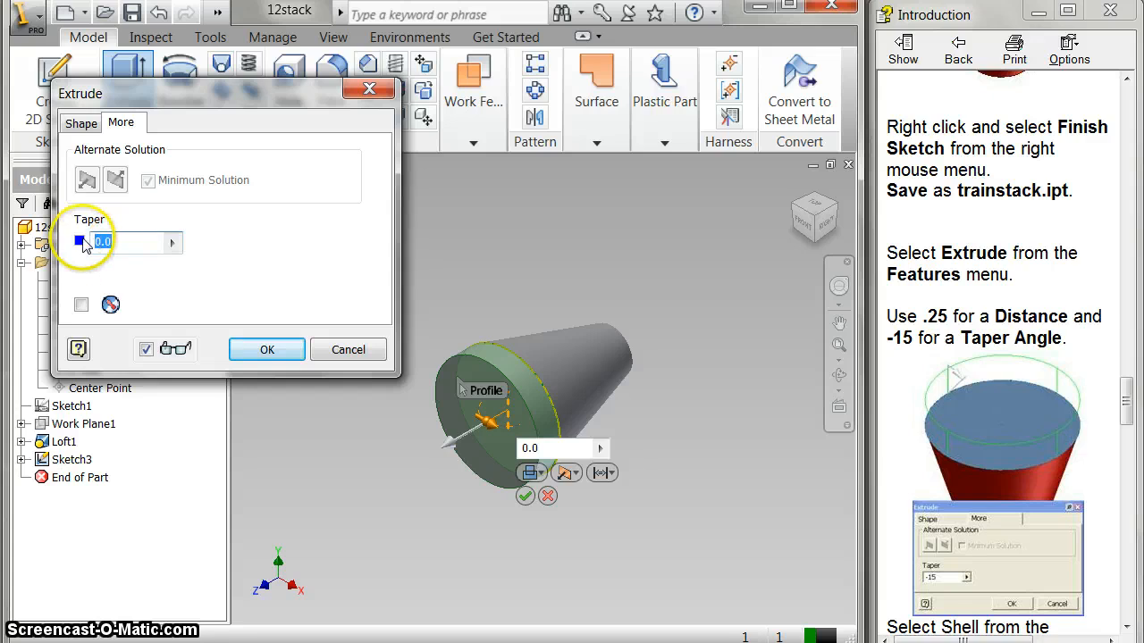
text(-)
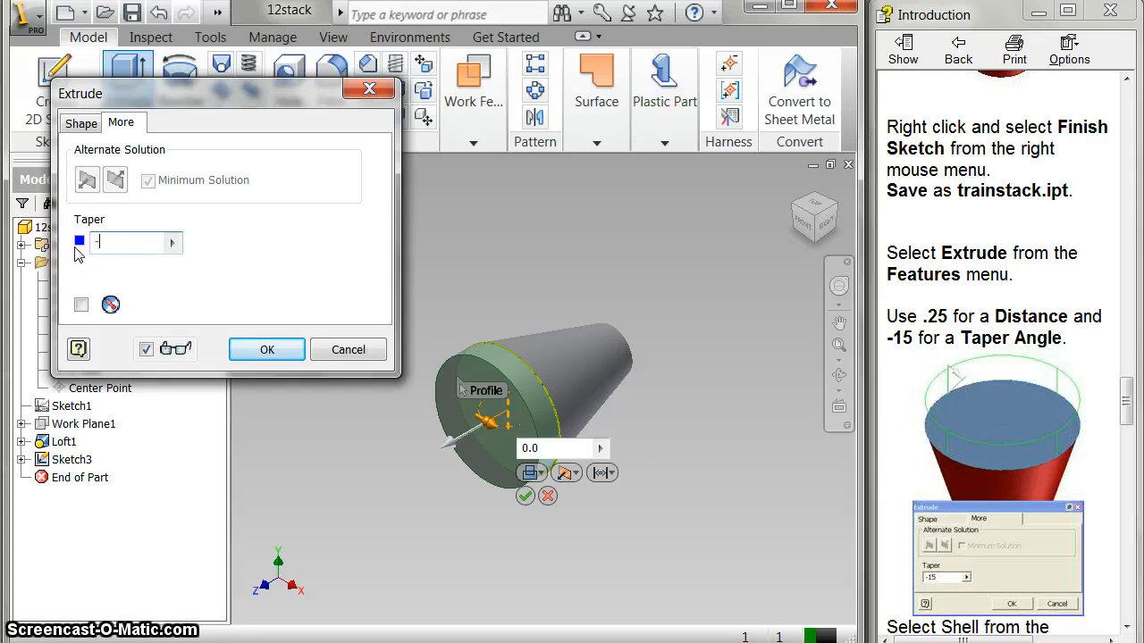
text(15)
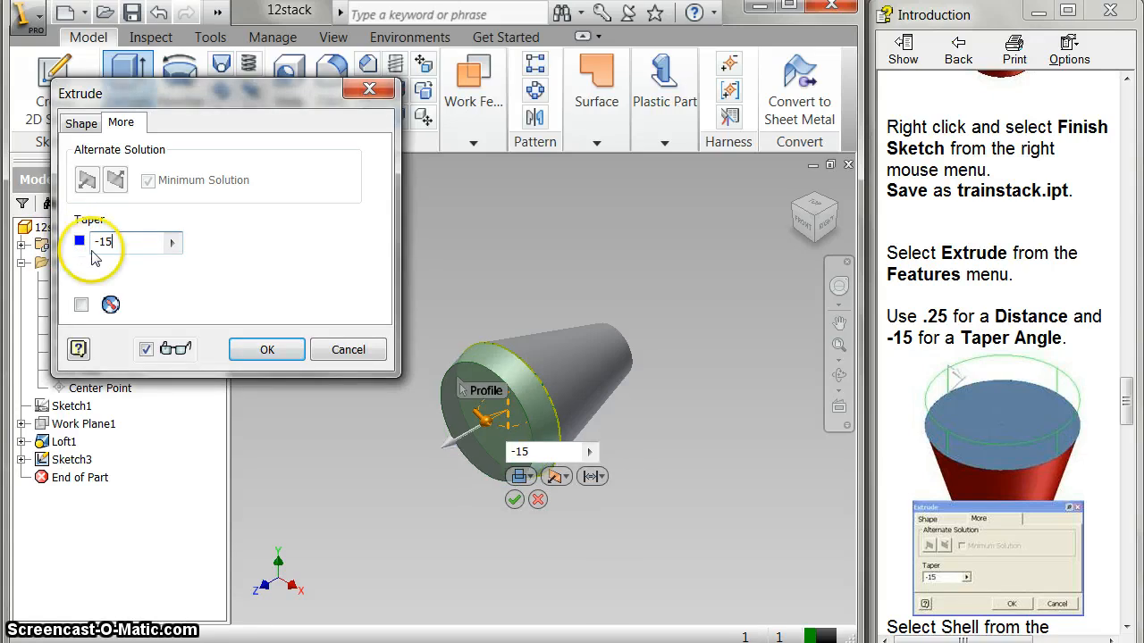
click(257, 351)
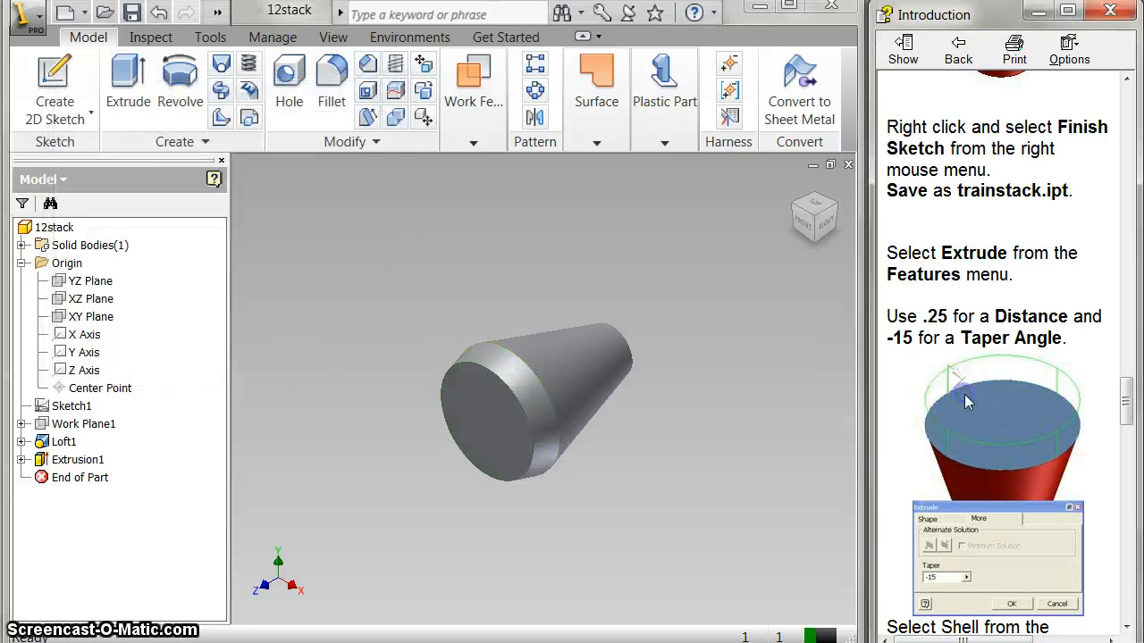
Create a 2D sketch on the small end face of the stack, consulting the help instructions for the base extrusion
scroll(965, 402, down, 10)
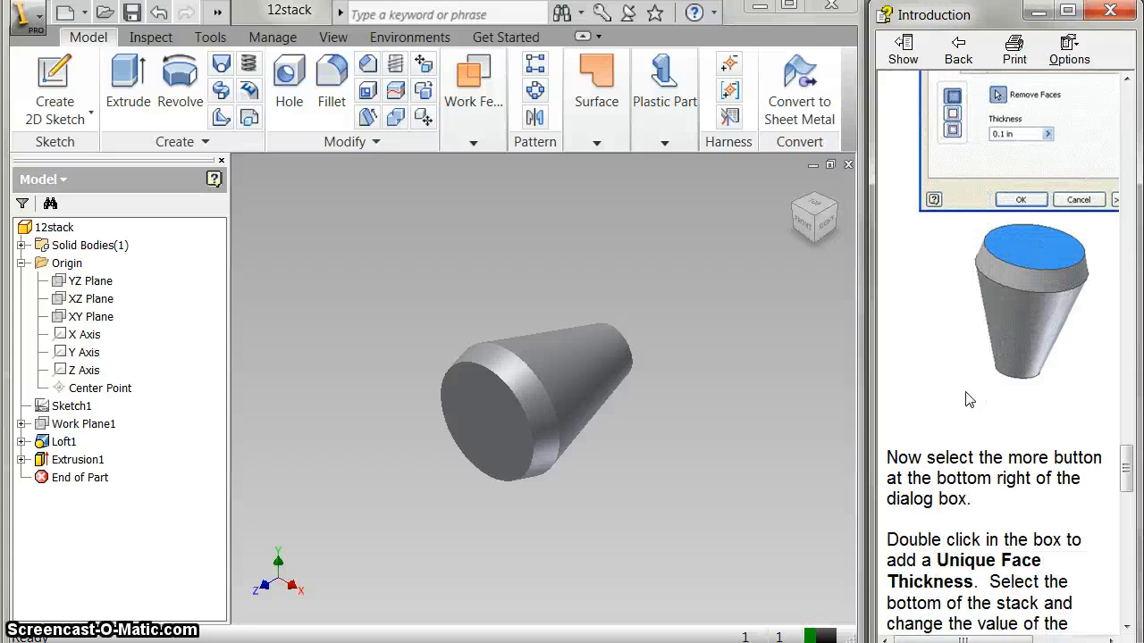
scroll(965, 401, down, 9)
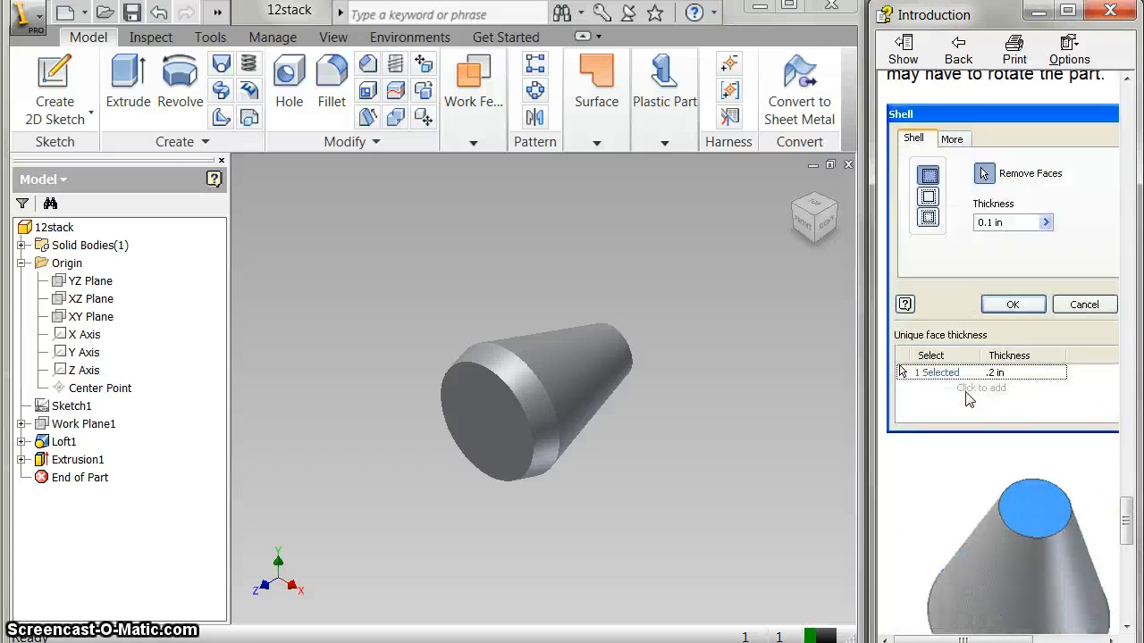
scroll(965, 399, down, 3)
scroll(965, 396, down, 4)
scroll(967, 399, up, 5)
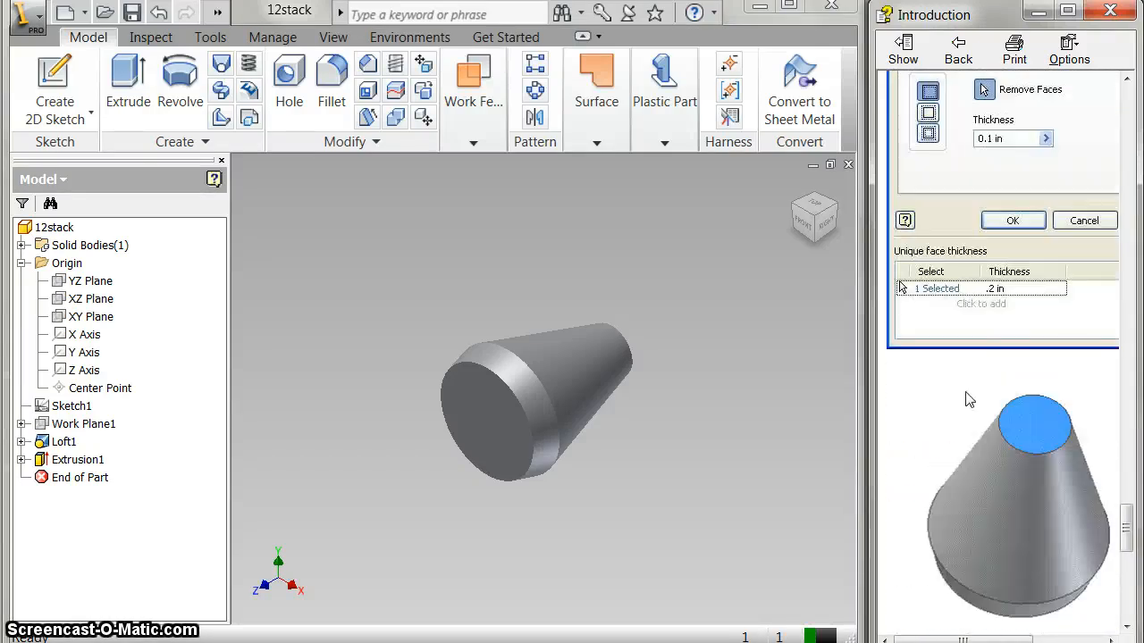
scroll(965, 400, down, 6)
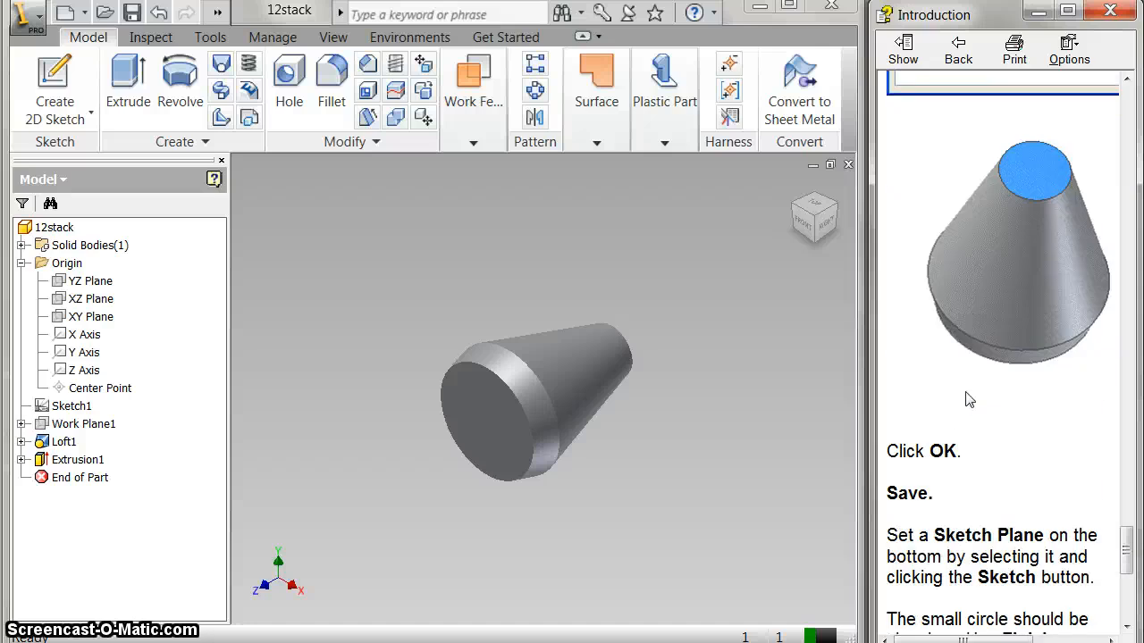
click(865, 346)
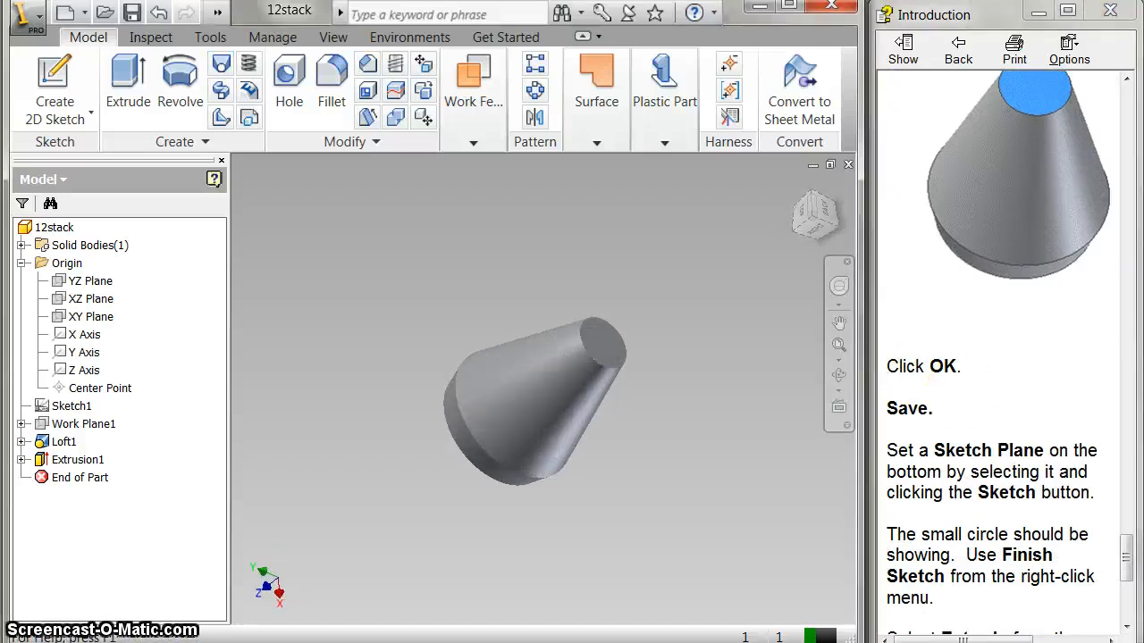
click(54, 85)
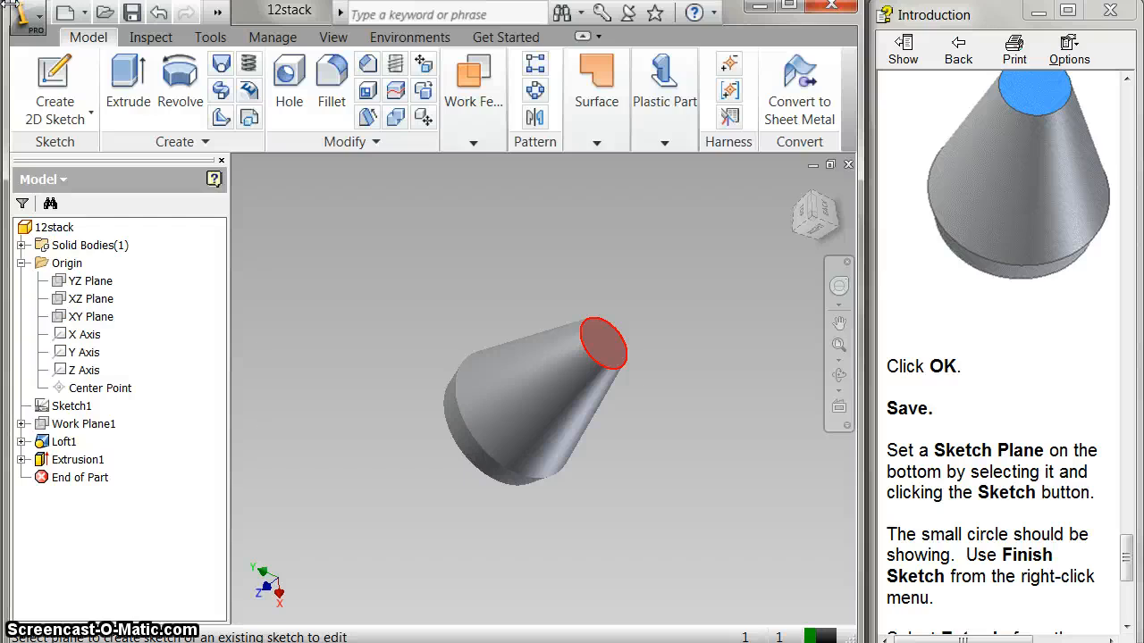
click(604, 344)
click(955, 439)
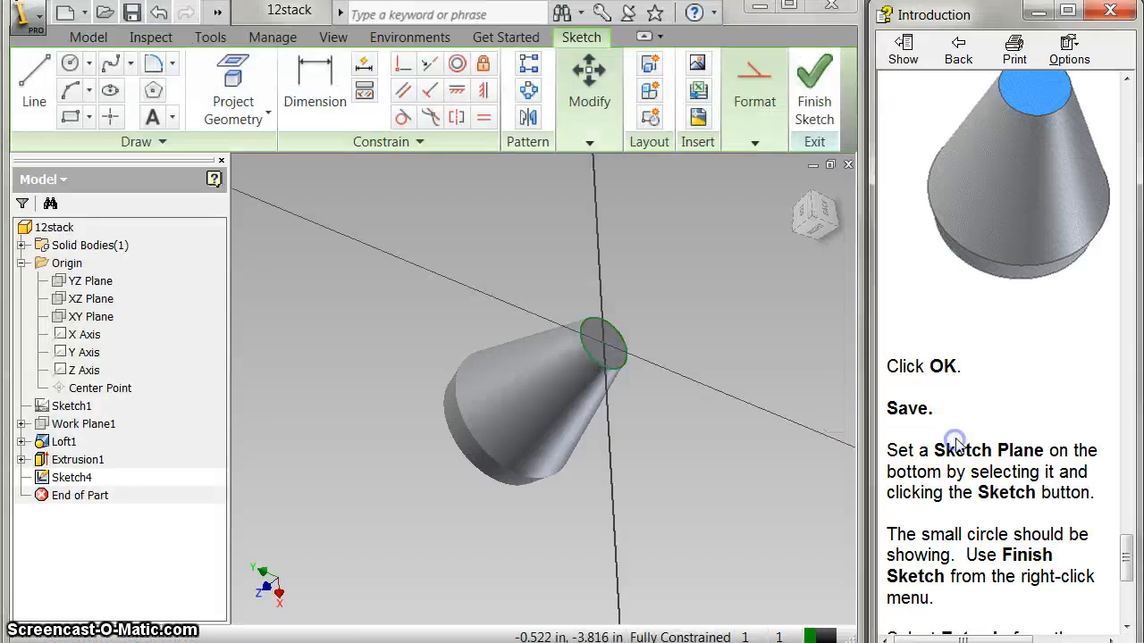
scroll(955, 439, down, 2)
scroll(959, 442, down, 3)
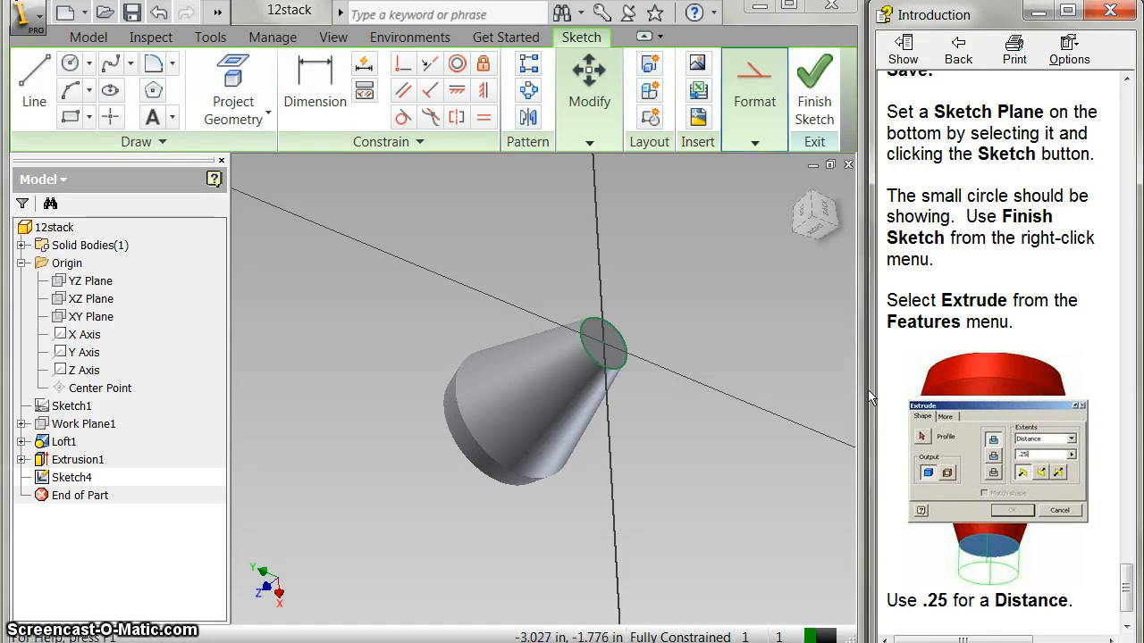
Finish the sketch on the small end and extrude its circle outward by 0.25 in
click(813, 90)
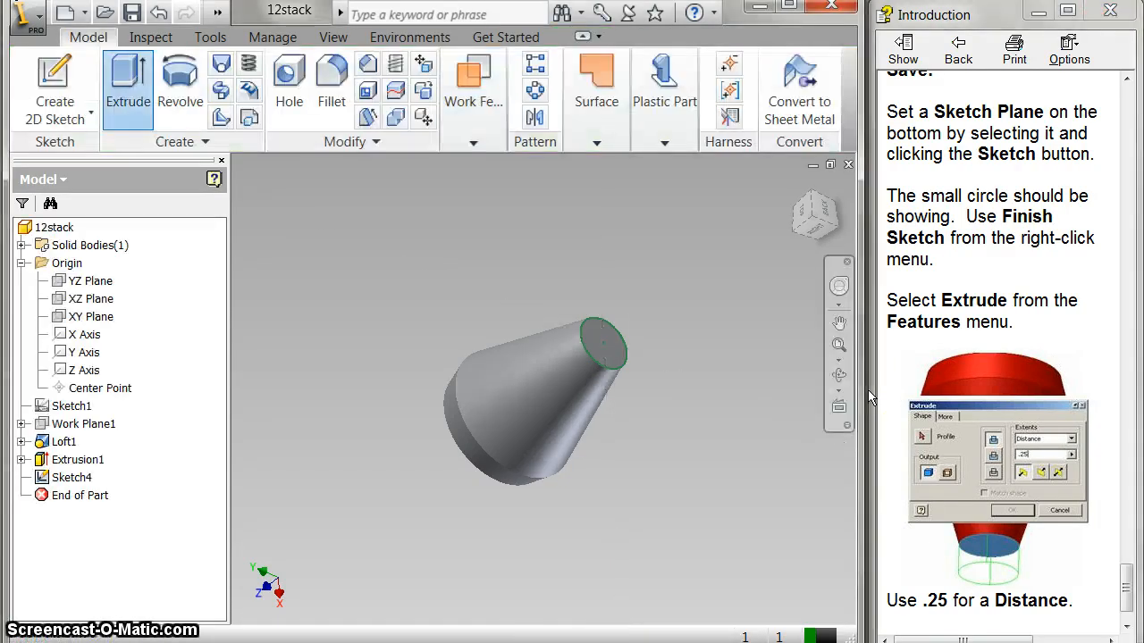
click(128, 89)
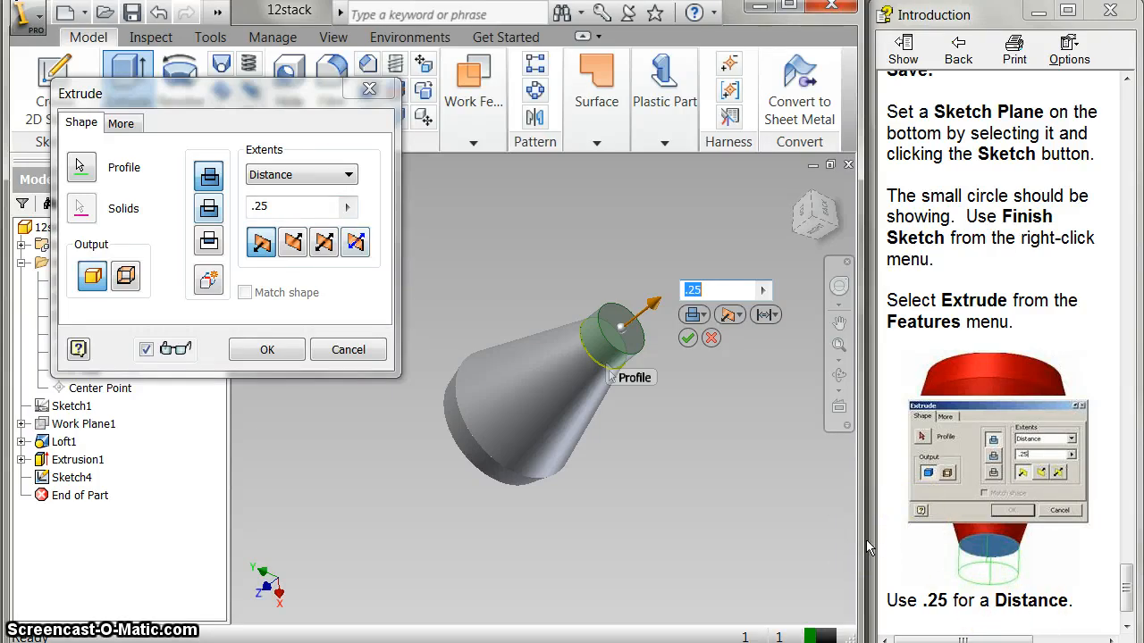
click(267, 349)
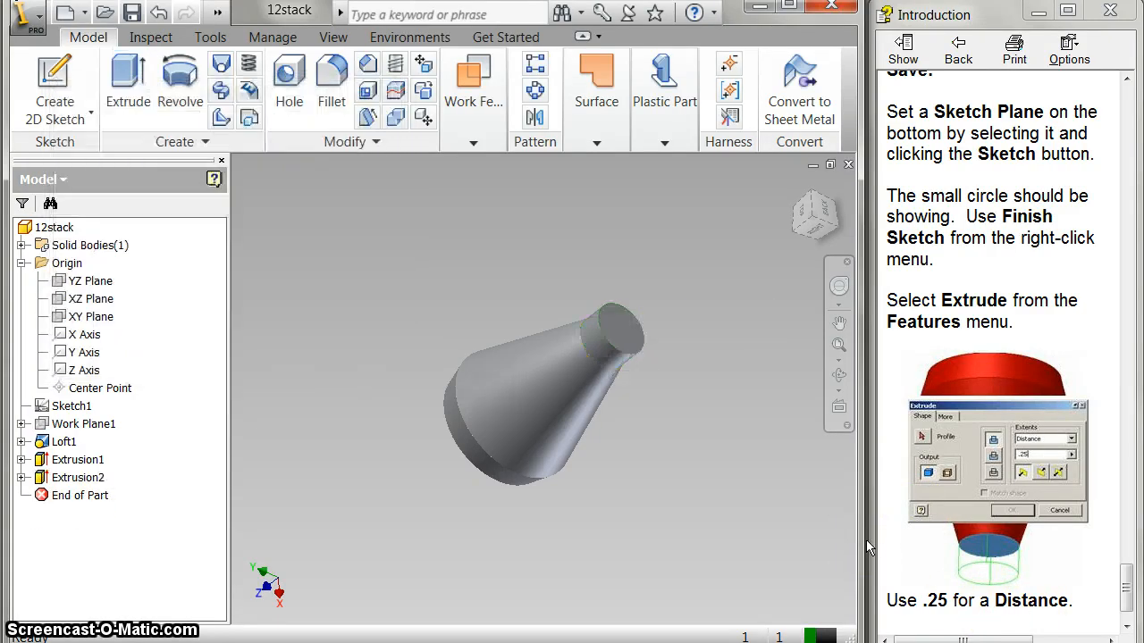
Save the part file, following the help instructions
click(1042, 581)
scroll(1041, 572, down, 1)
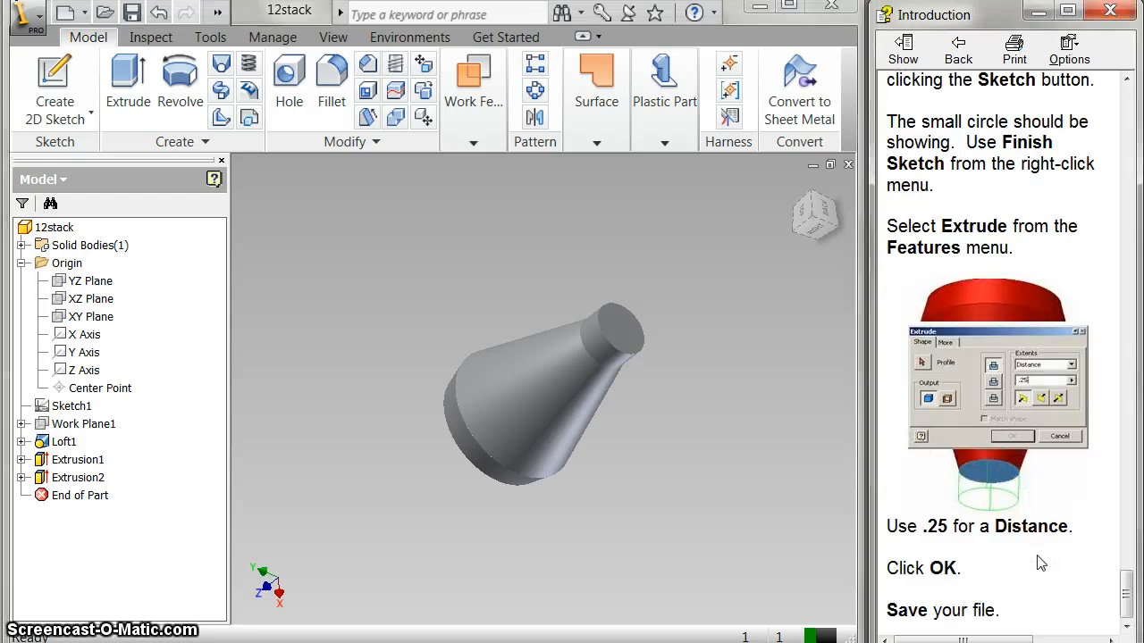
click(132, 12)
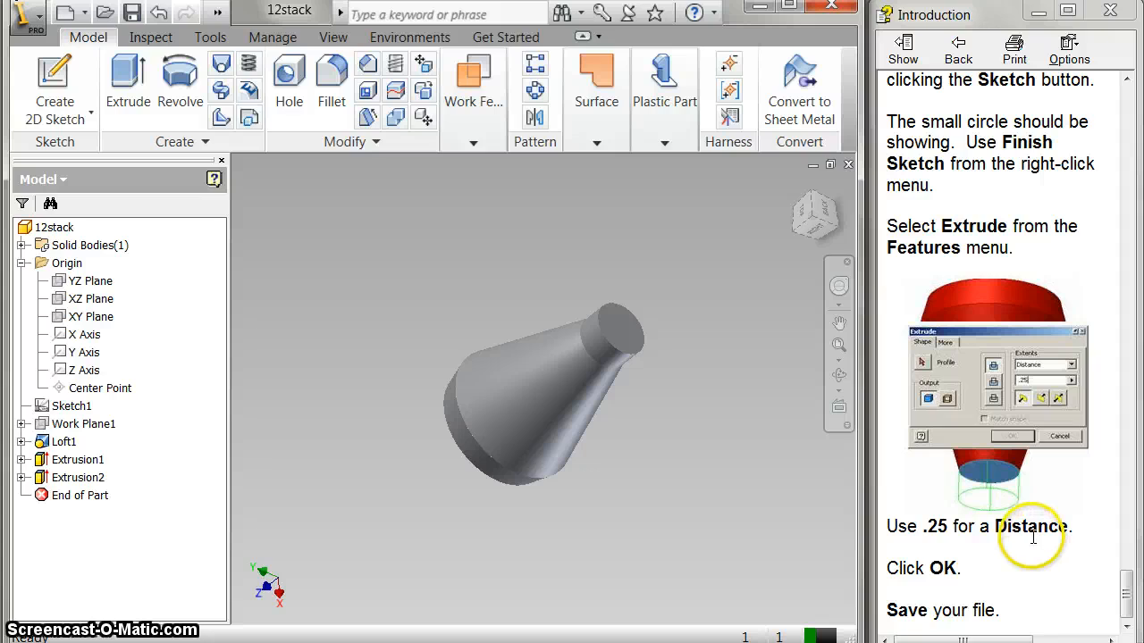
Review the help instructions for the shell and extrusion stages and inspect the stack from the large end
click(951, 207)
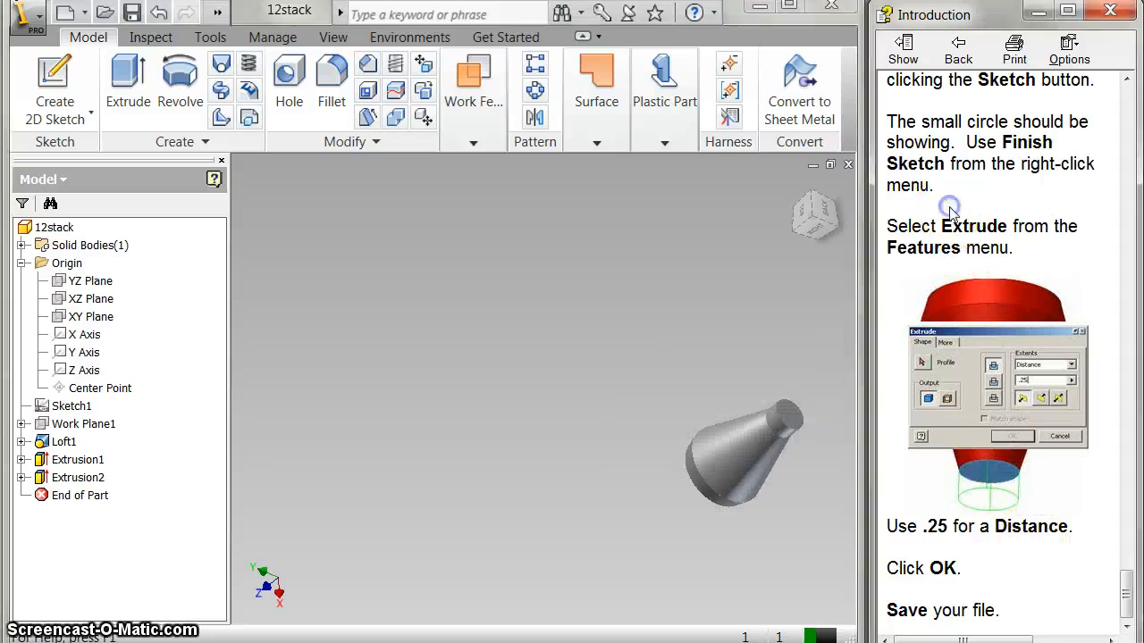
scroll(951, 207, up, 15)
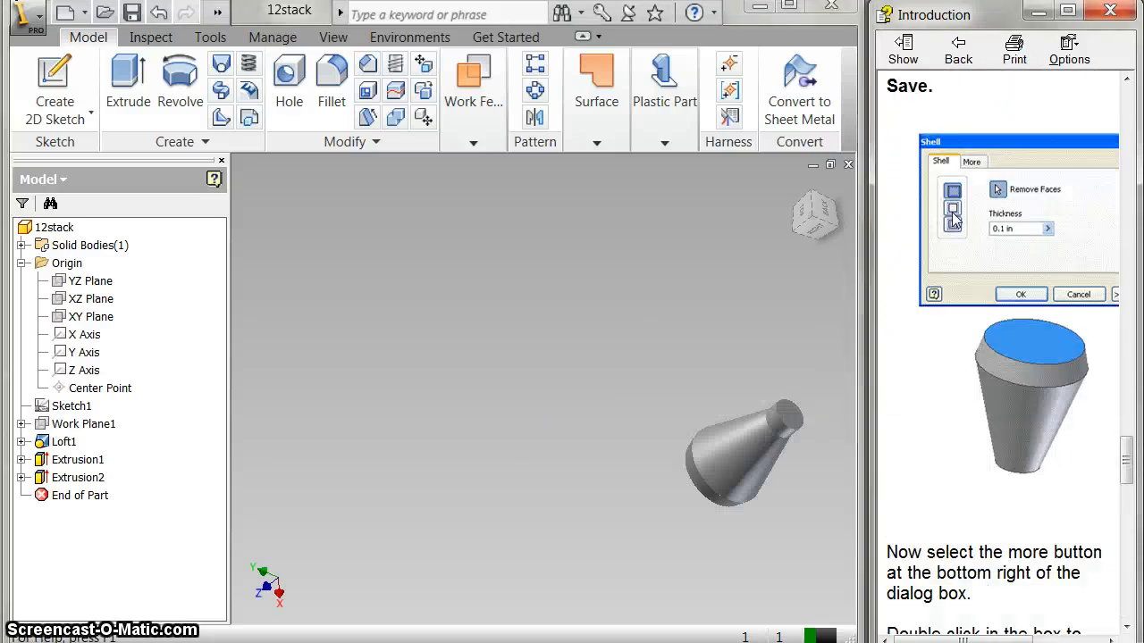
scroll(953, 221, up, 10)
scroll(956, 219, down, 4)
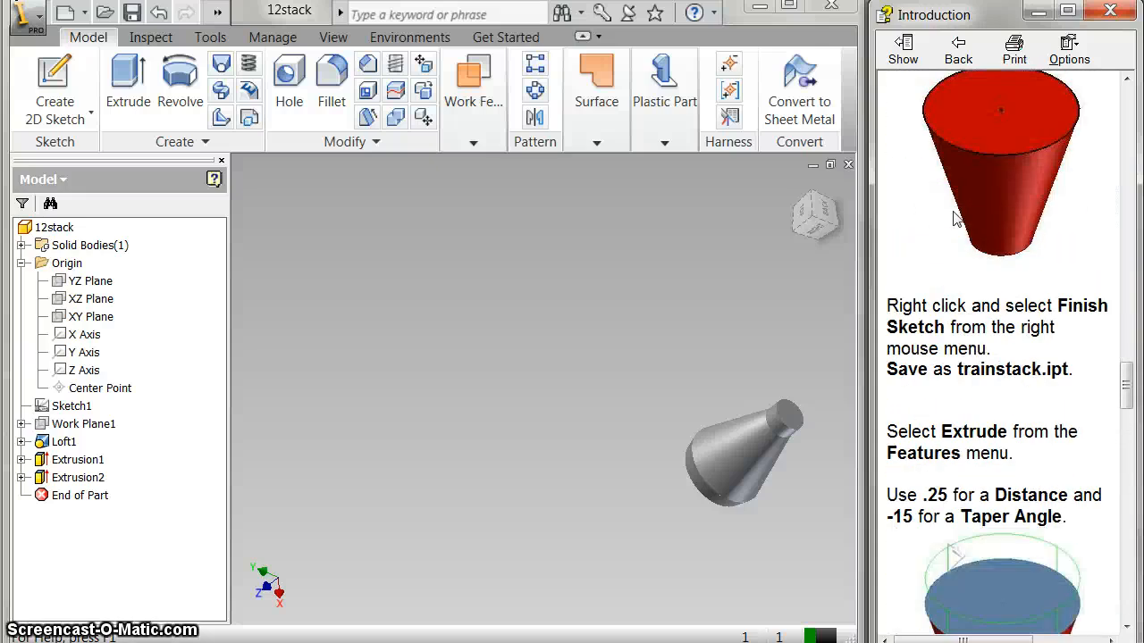
click(1129, 361)
drag(1127, 393, 1127, 594)
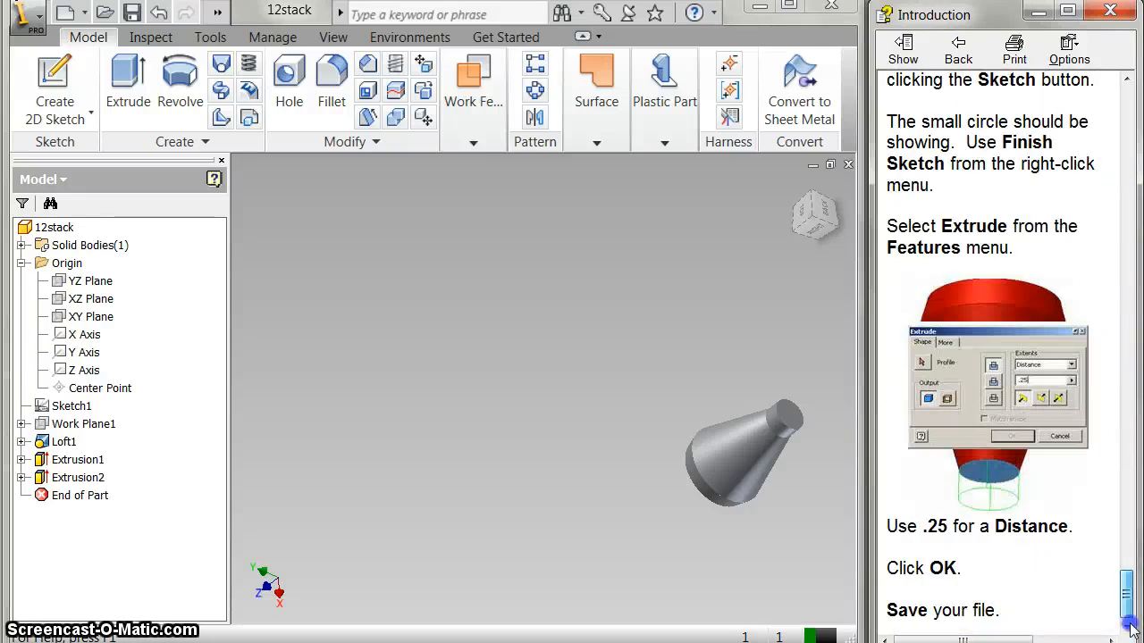
click(866, 424)
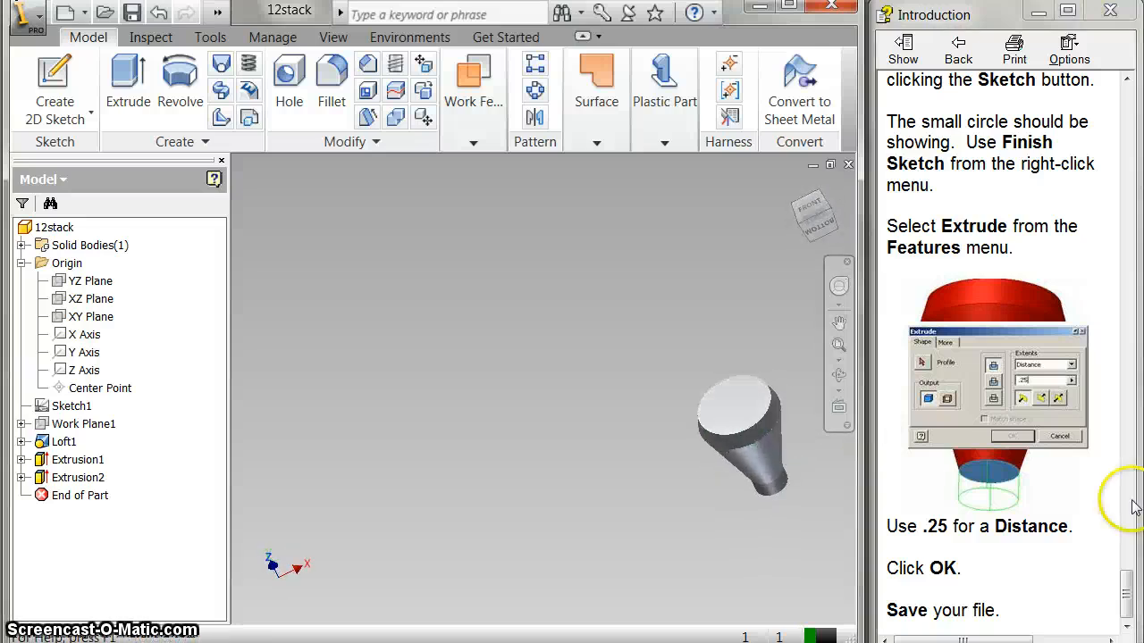
key(Home)
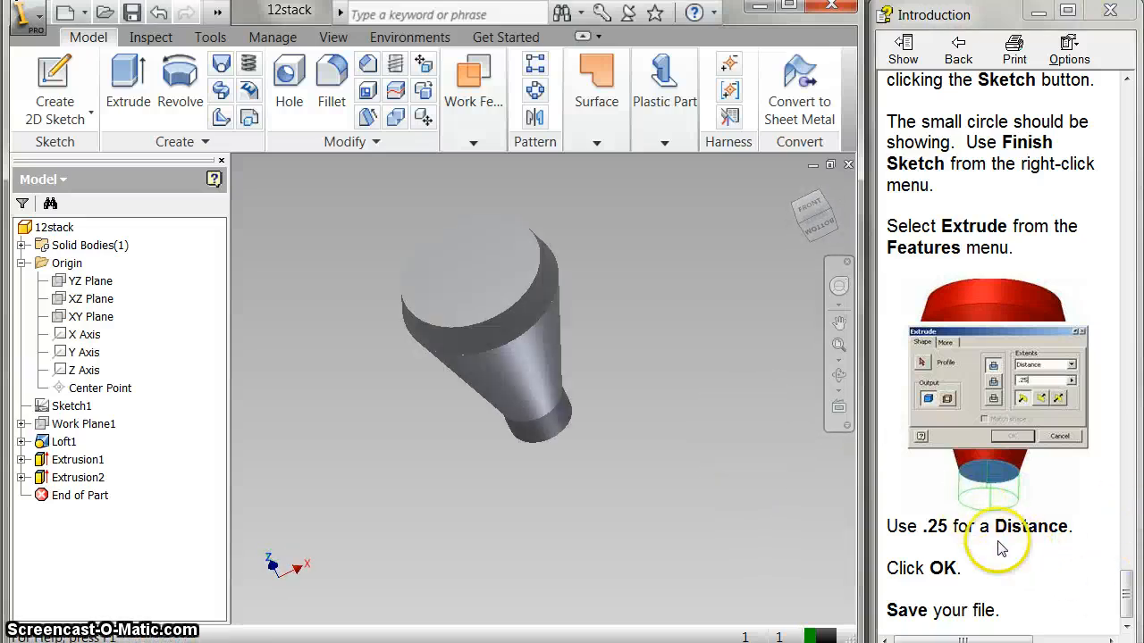
key(e)
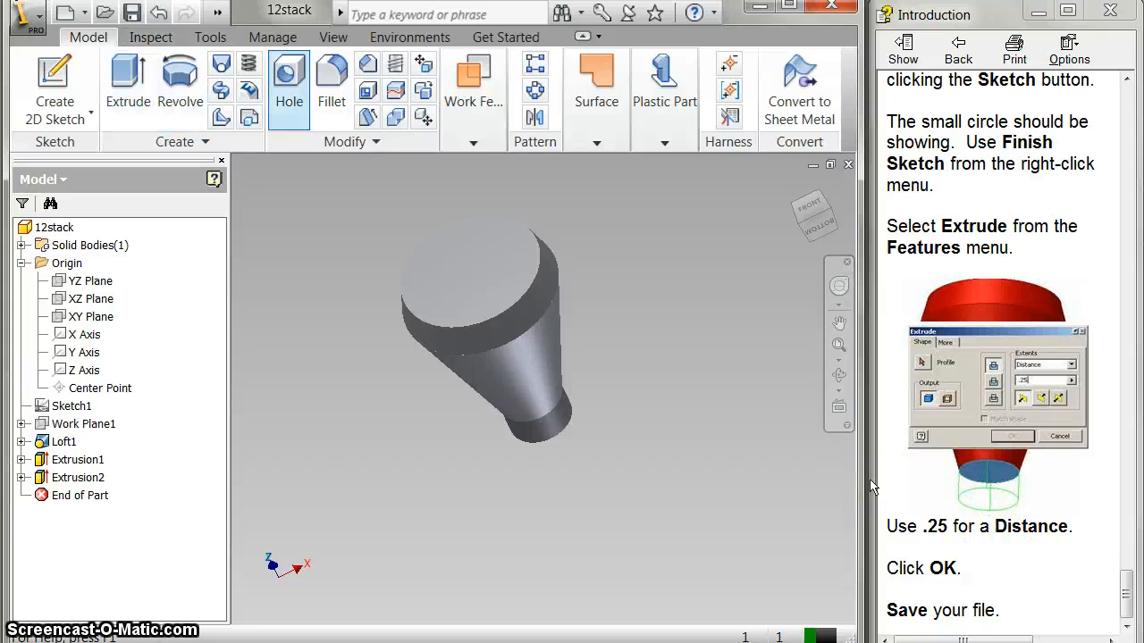
Shell the stack with a wall thickness of 0.125 in, removing the large and small end faces
click(367, 91)
drag(396, 163, 222, 343)
click(494, 286)
drag(822, 223, 722, 575)
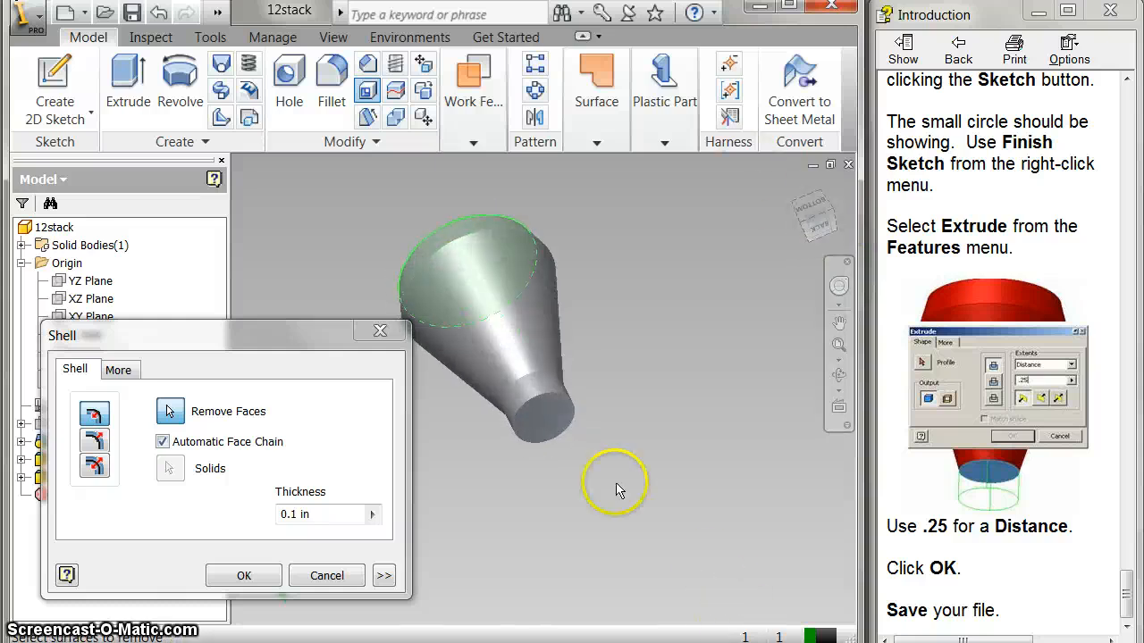
click(542, 422)
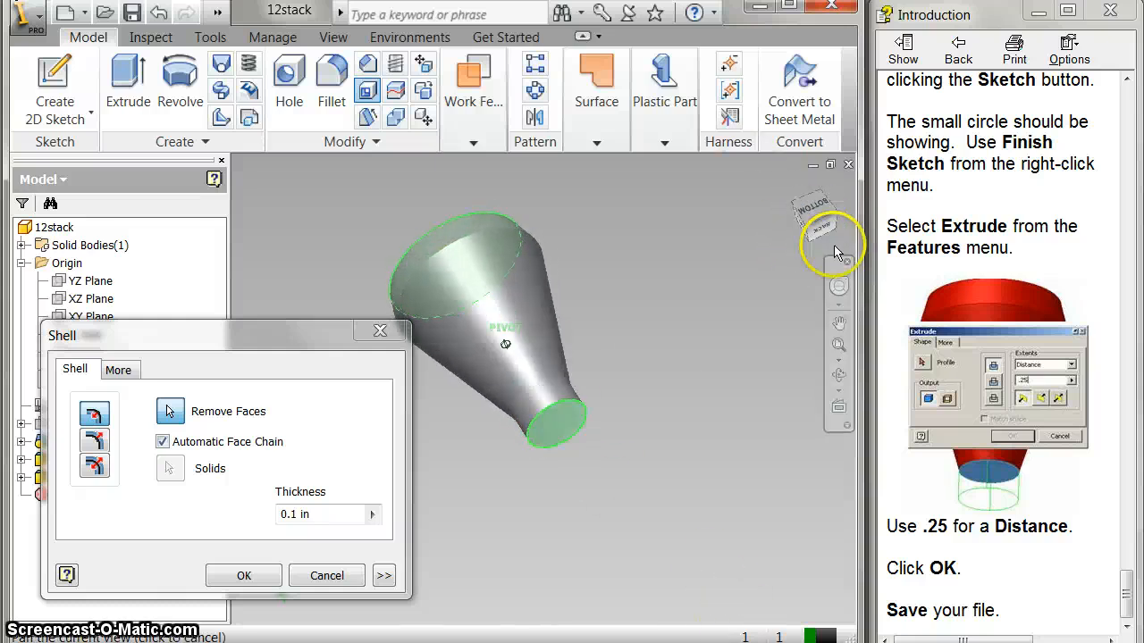
click(374, 516)
click(373, 516)
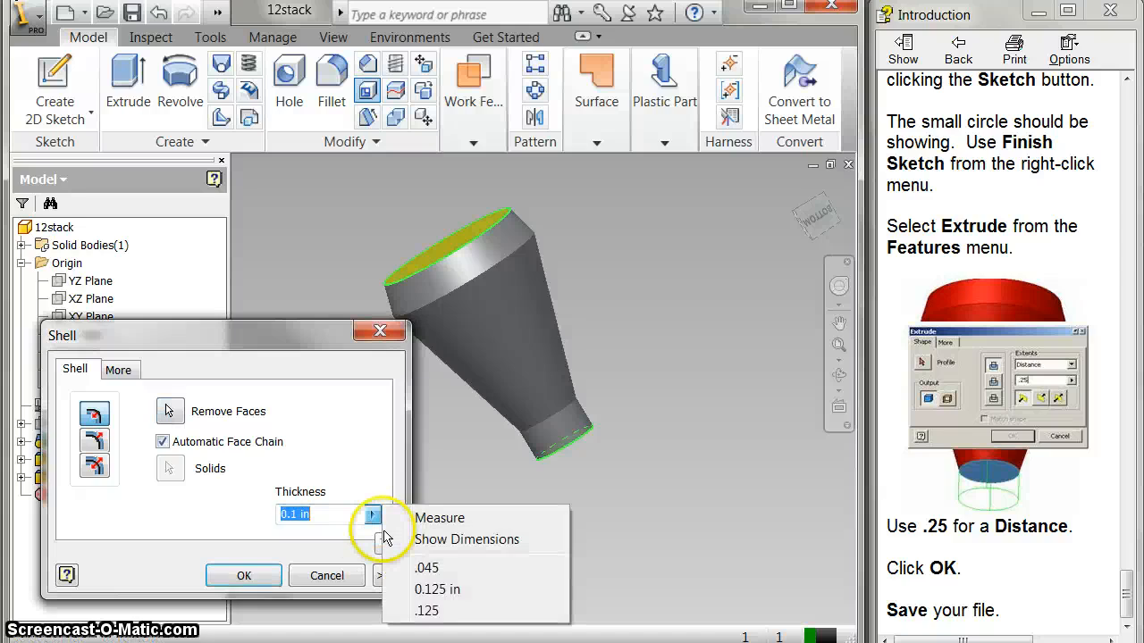
click(406, 580)
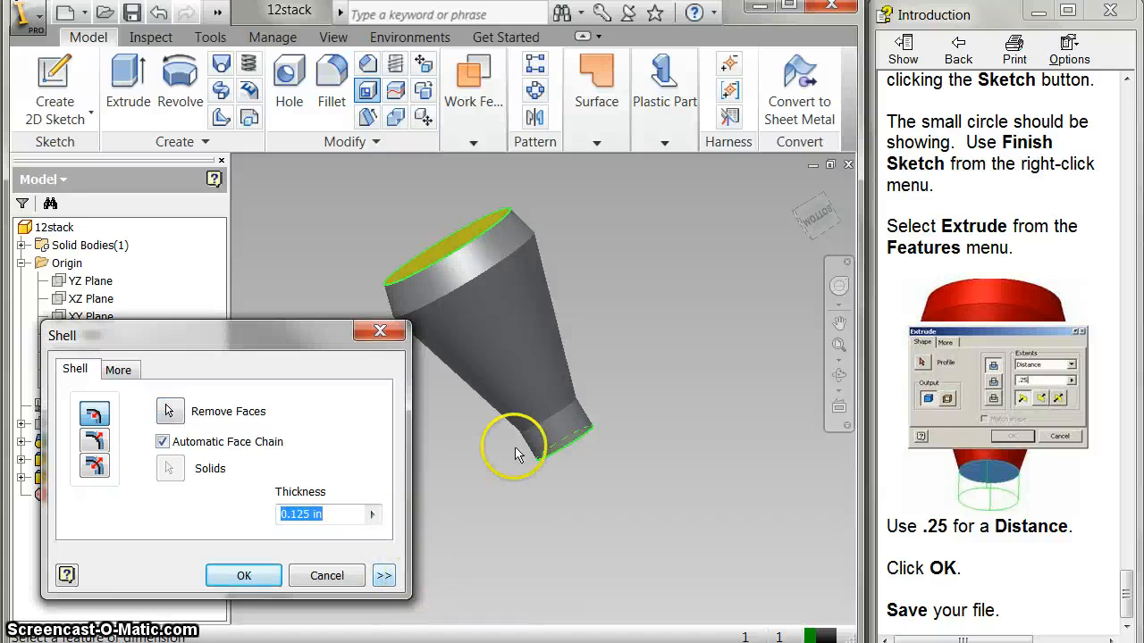
click(225, 574)
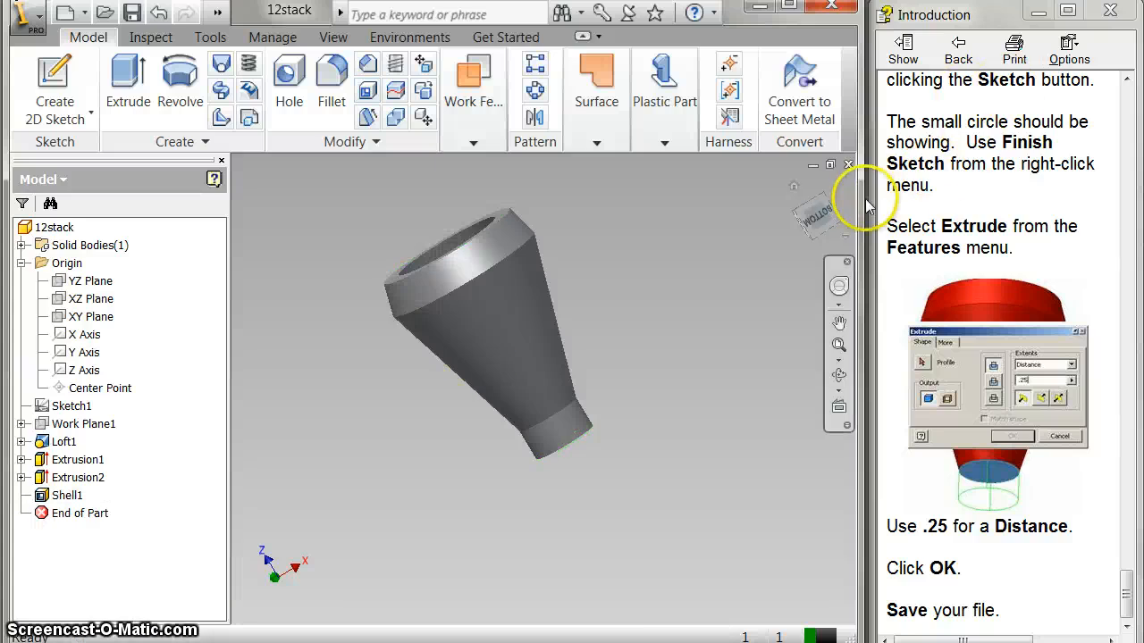
Change the stack's color to Metal-1600F Hot
key(F6)
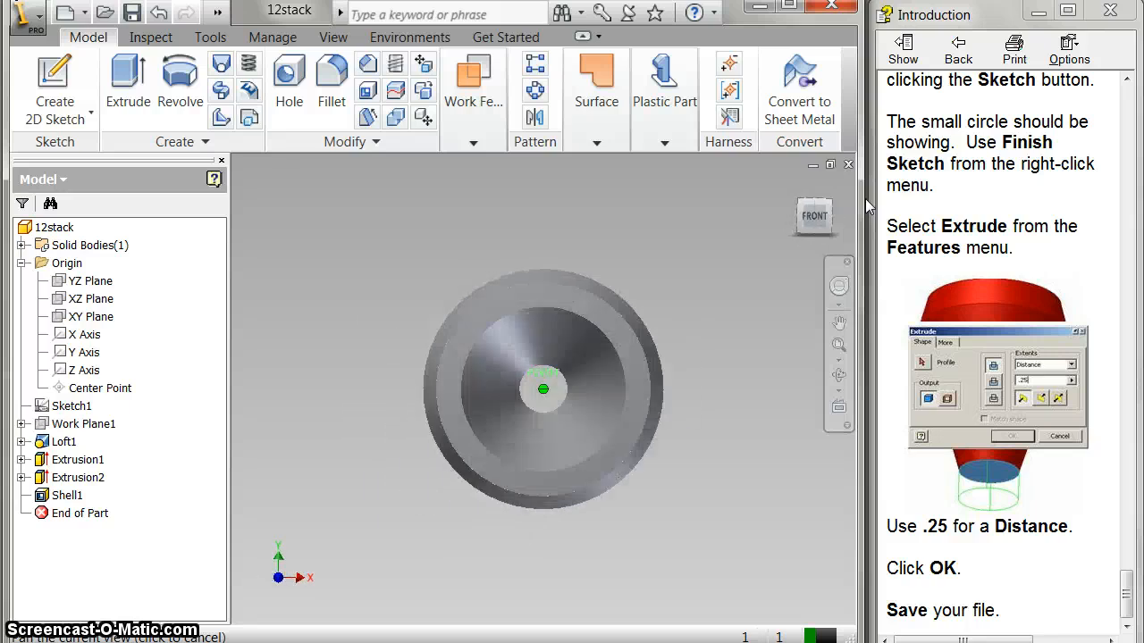
mouse_move(865, 199)
shift+middle_down()
mouse_move(819, 552)
mouse_move(816, 527)
shift+middle_up()
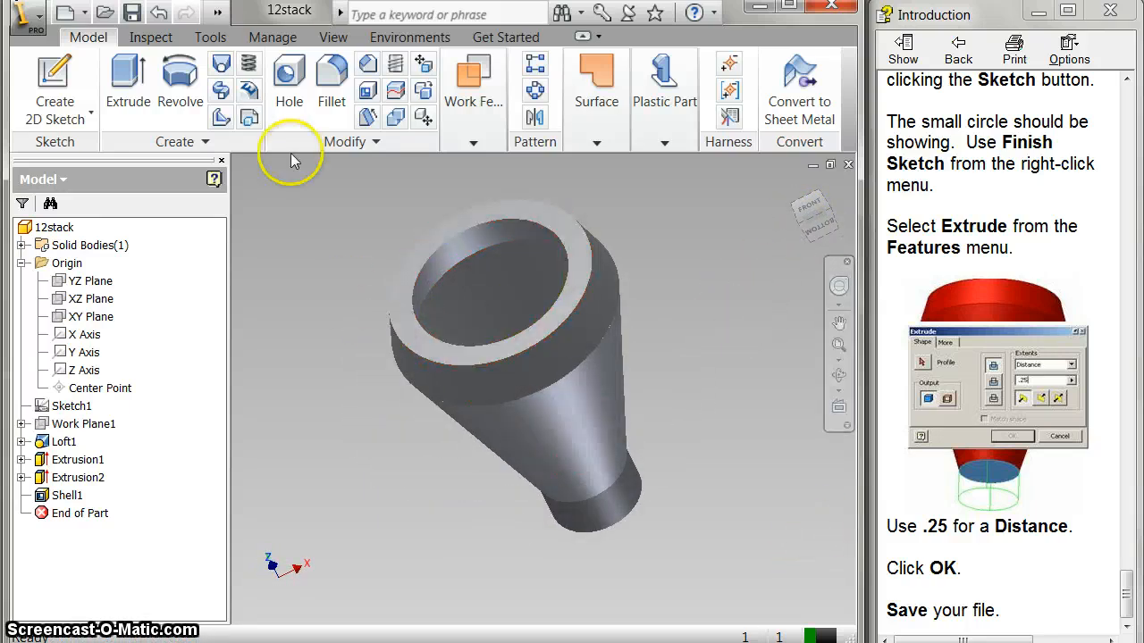
click(215, 14)
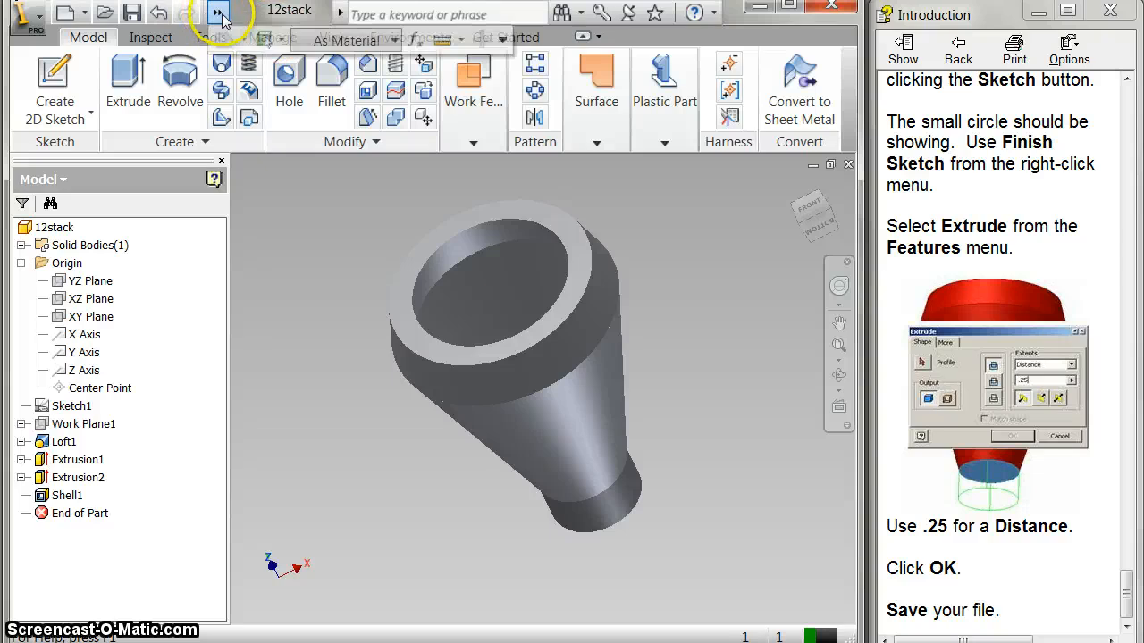
click(331, 41)
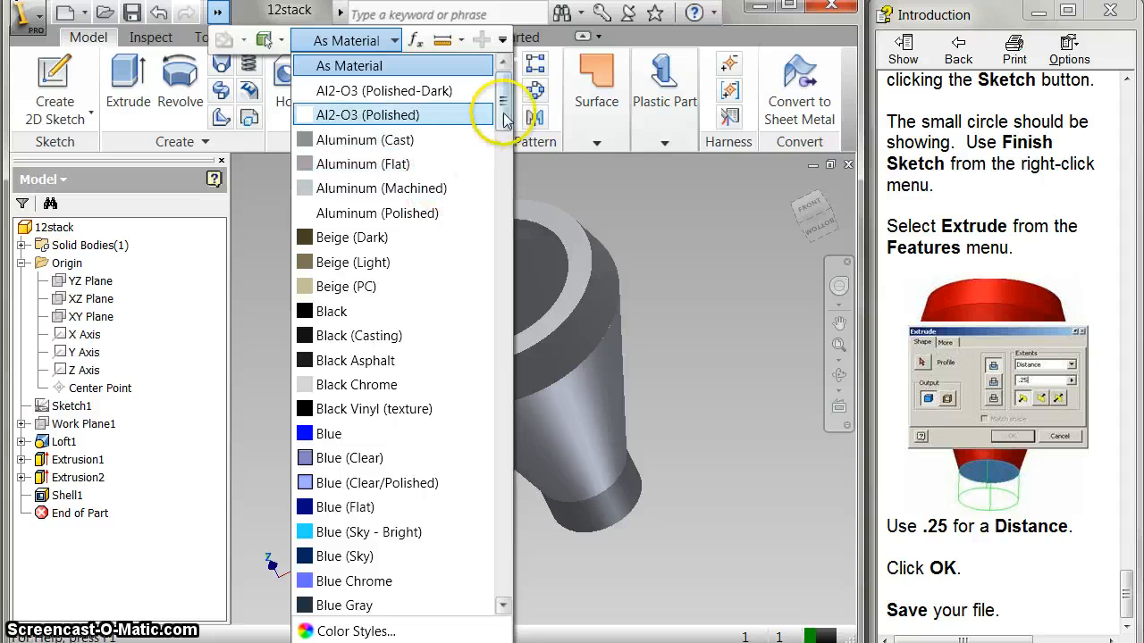
scroll(496, 159, down, 2)
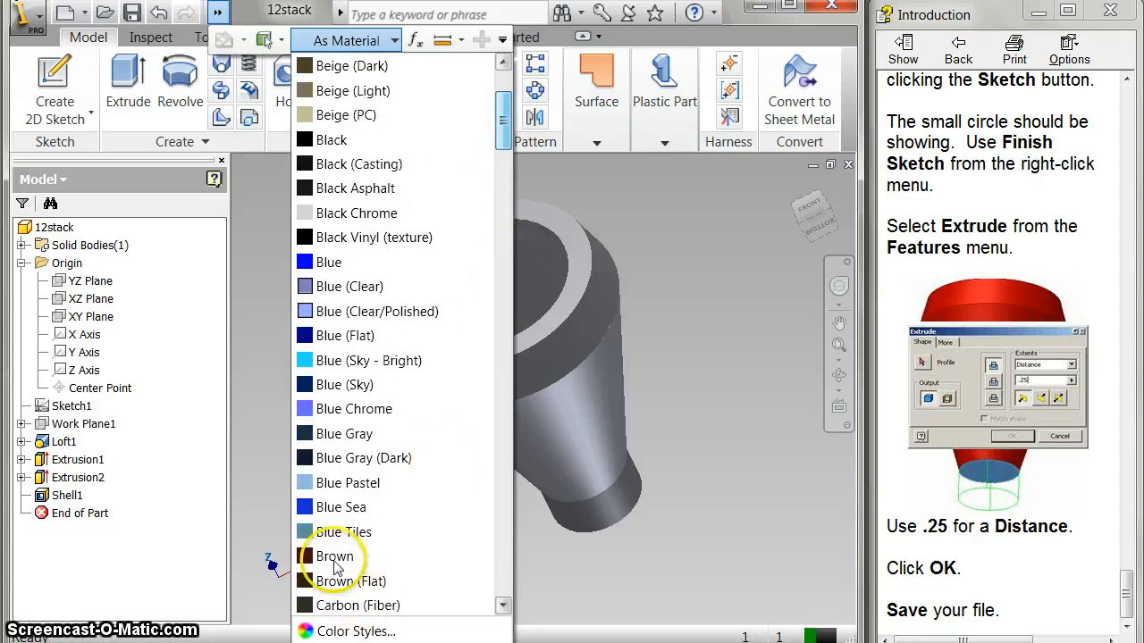
scroll(495, 548, down, 4)
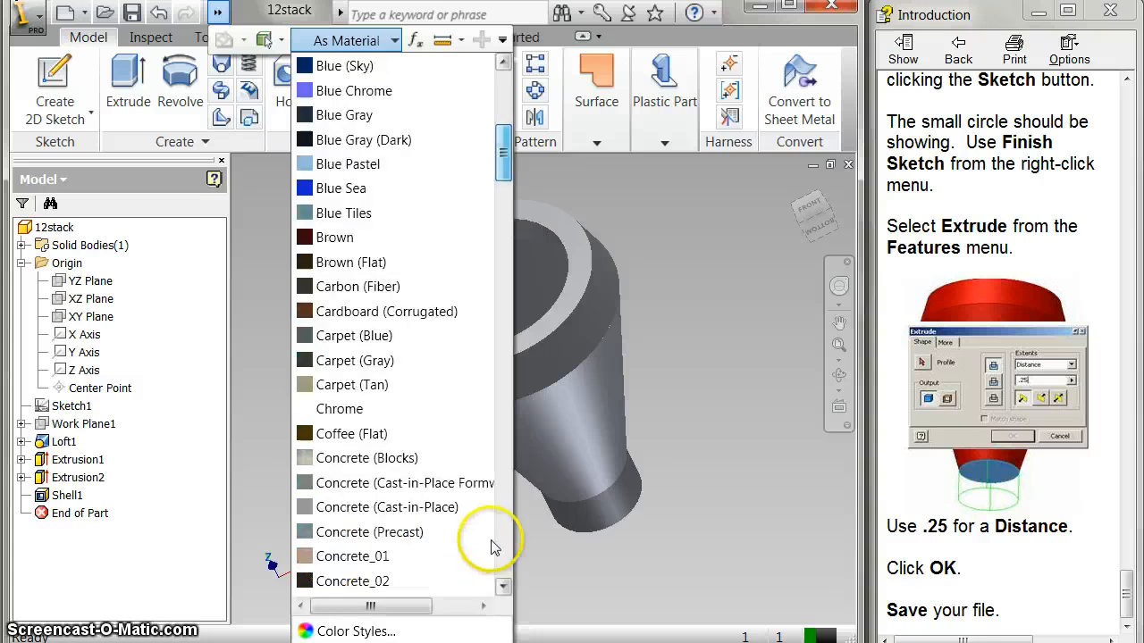
scroll(500, 536, down, 10)
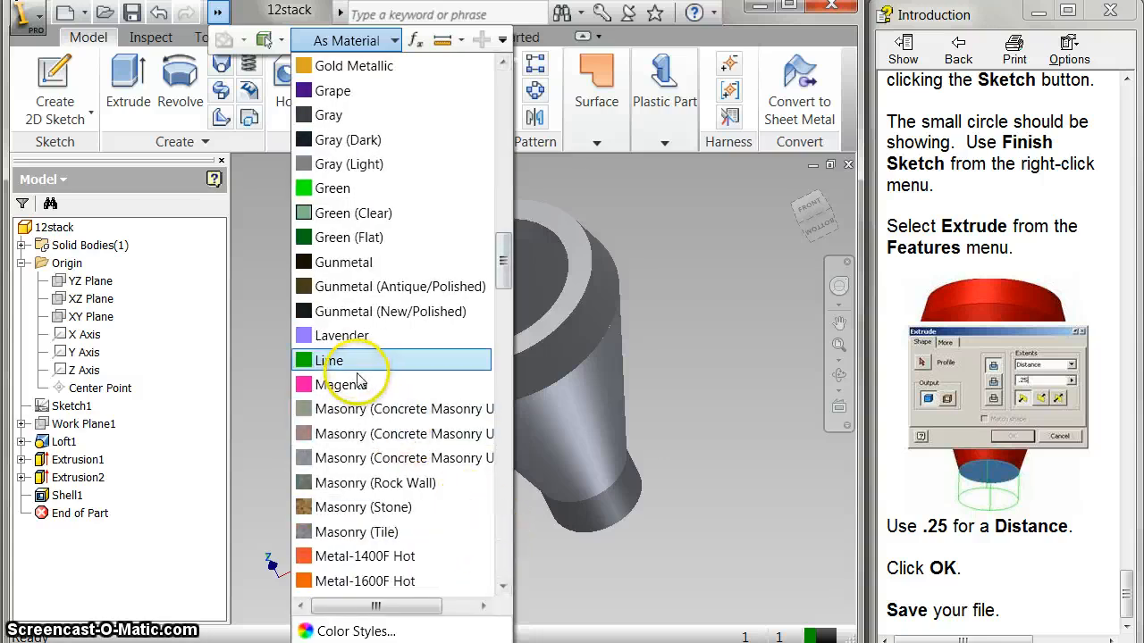
click(356, 582)
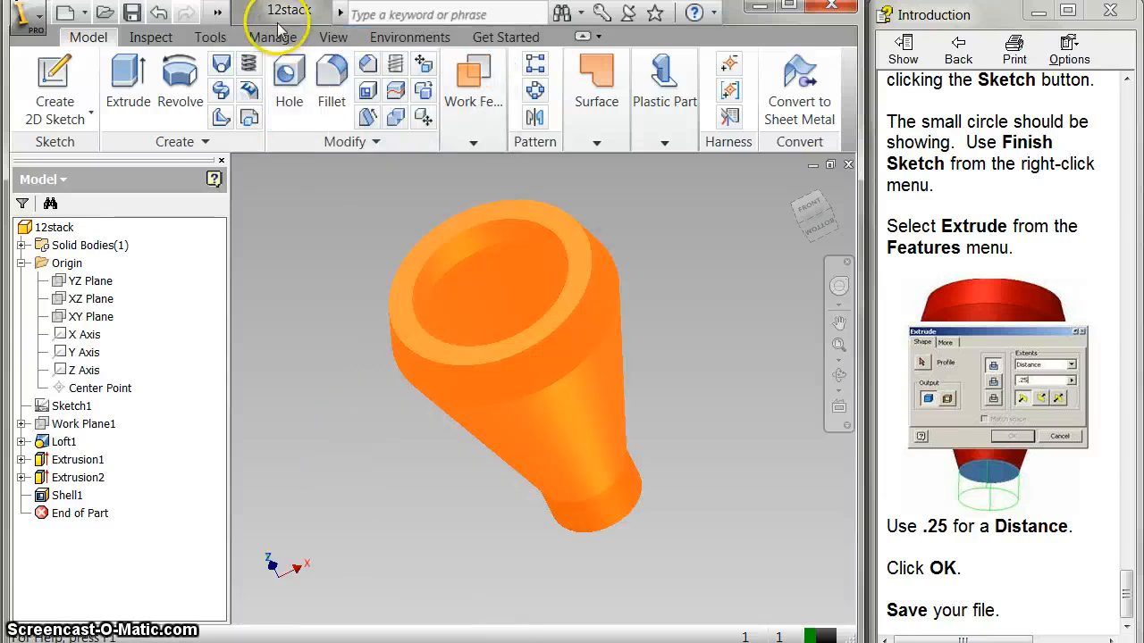
click(220, 12)
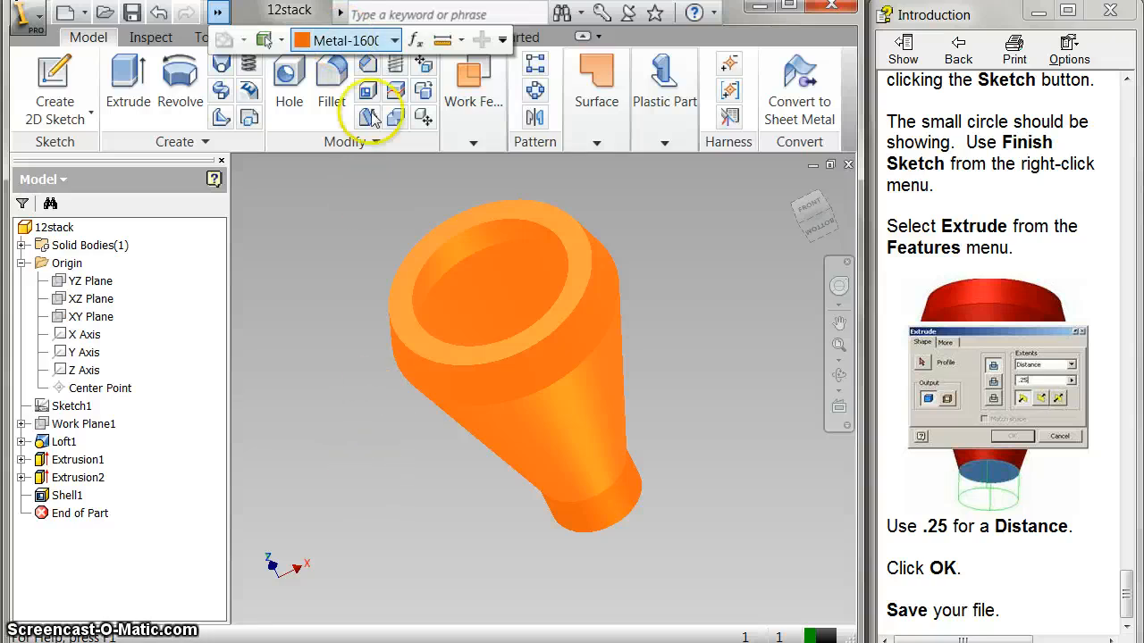
click(394, 39)
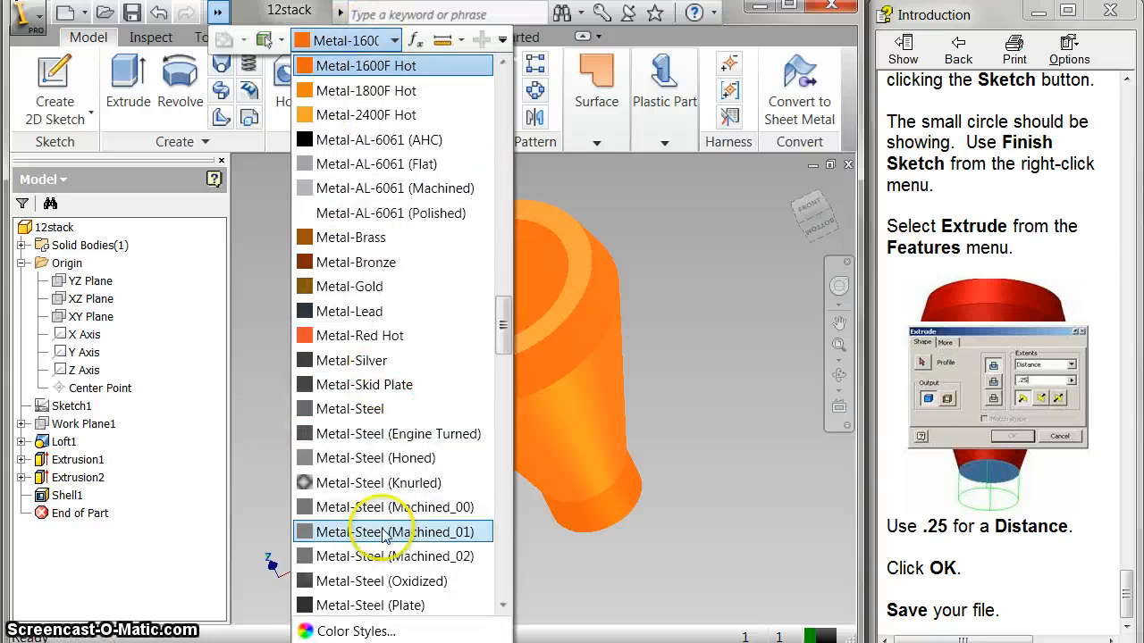
click(375, 579)
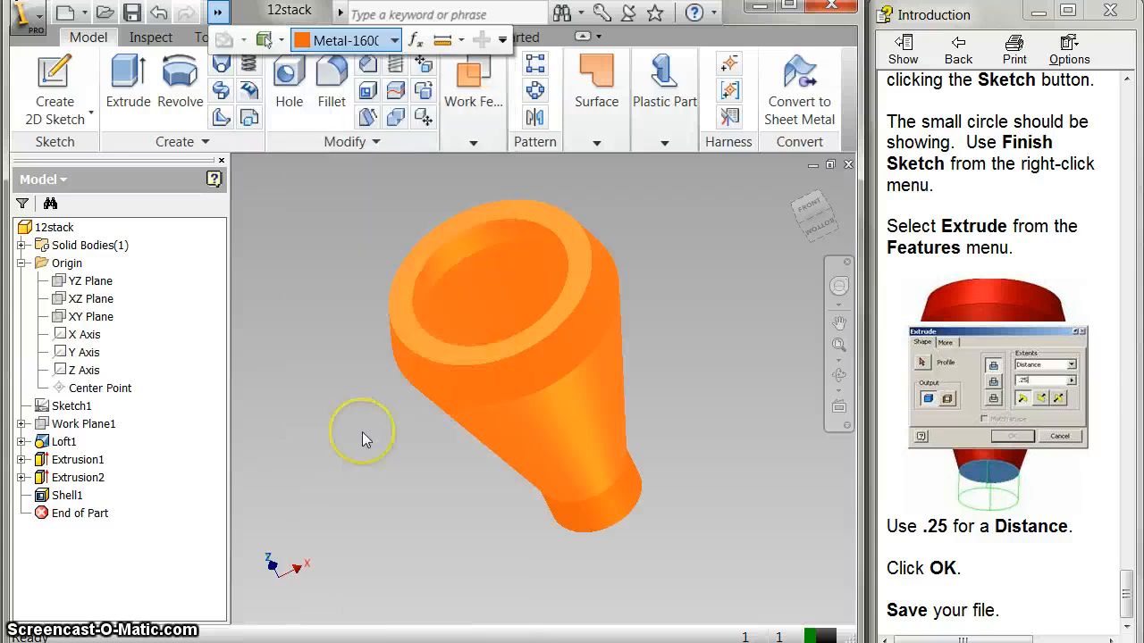